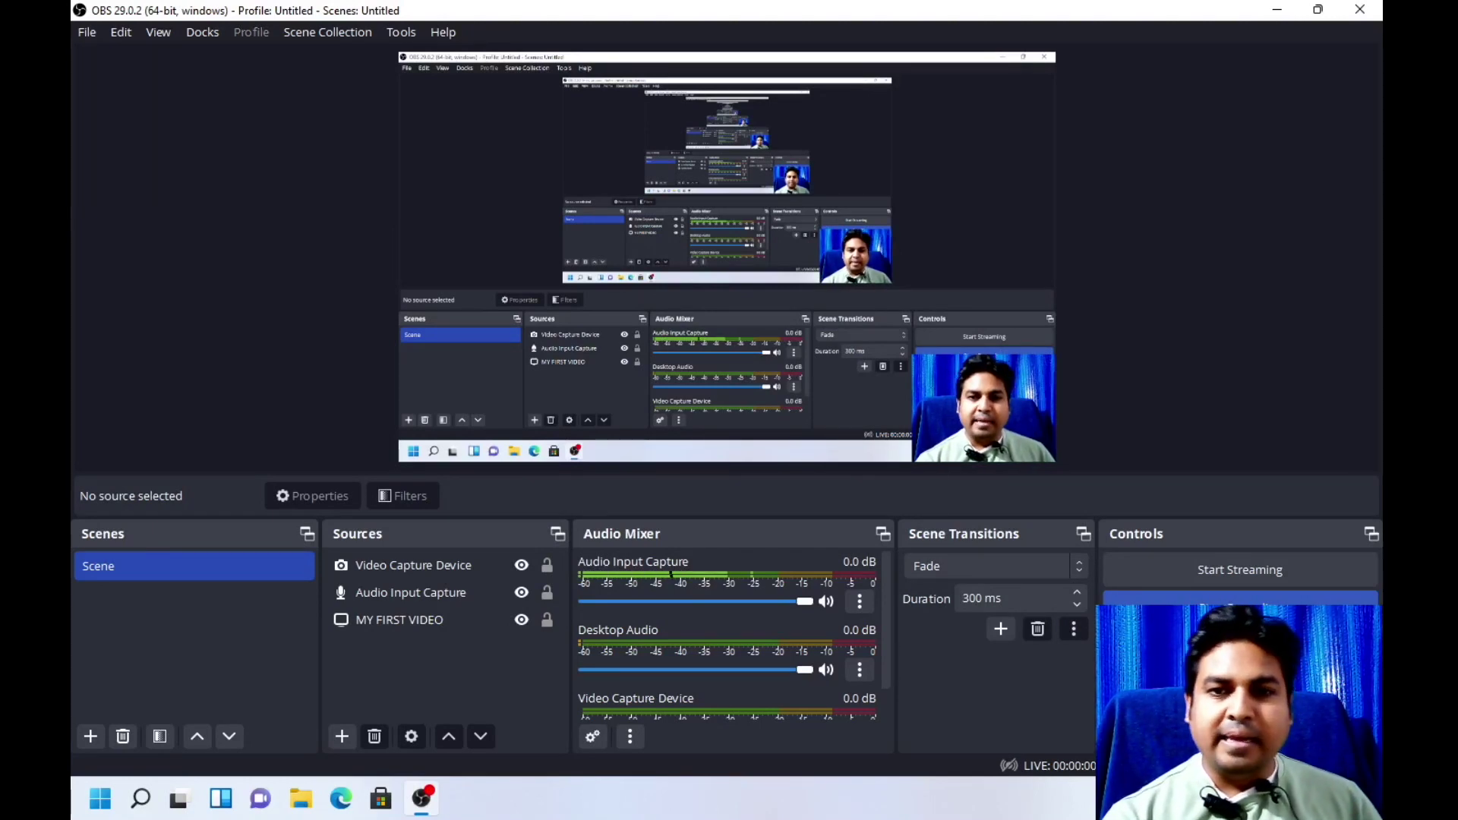
Minimize OBS, then launch Photoshop 7.0 from Start menu search and close it.
{"action": "left_click", "coordinate": [1281, 9]}
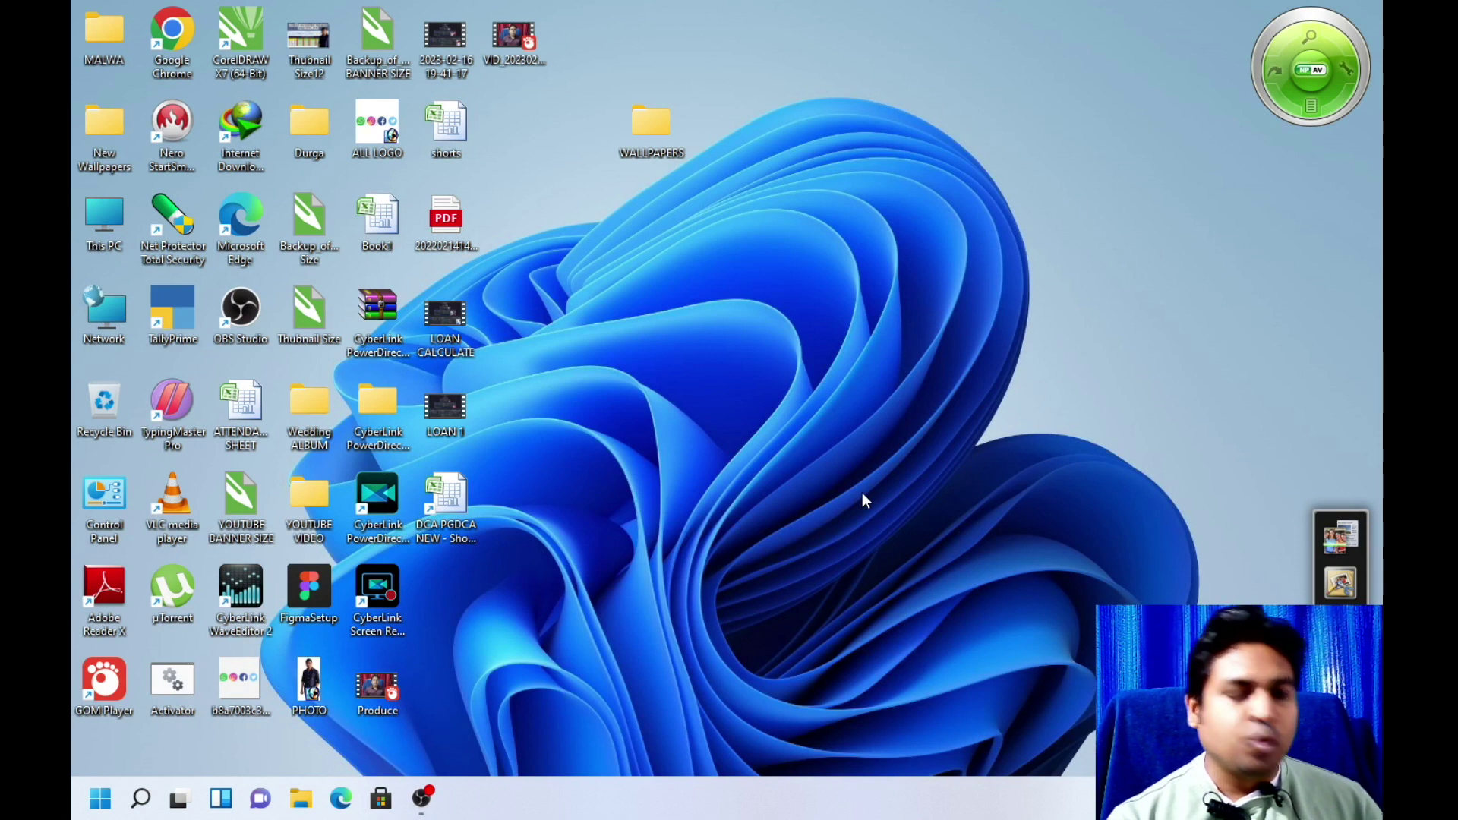
{"action": "left_click", "coordinate": [99, 794]}
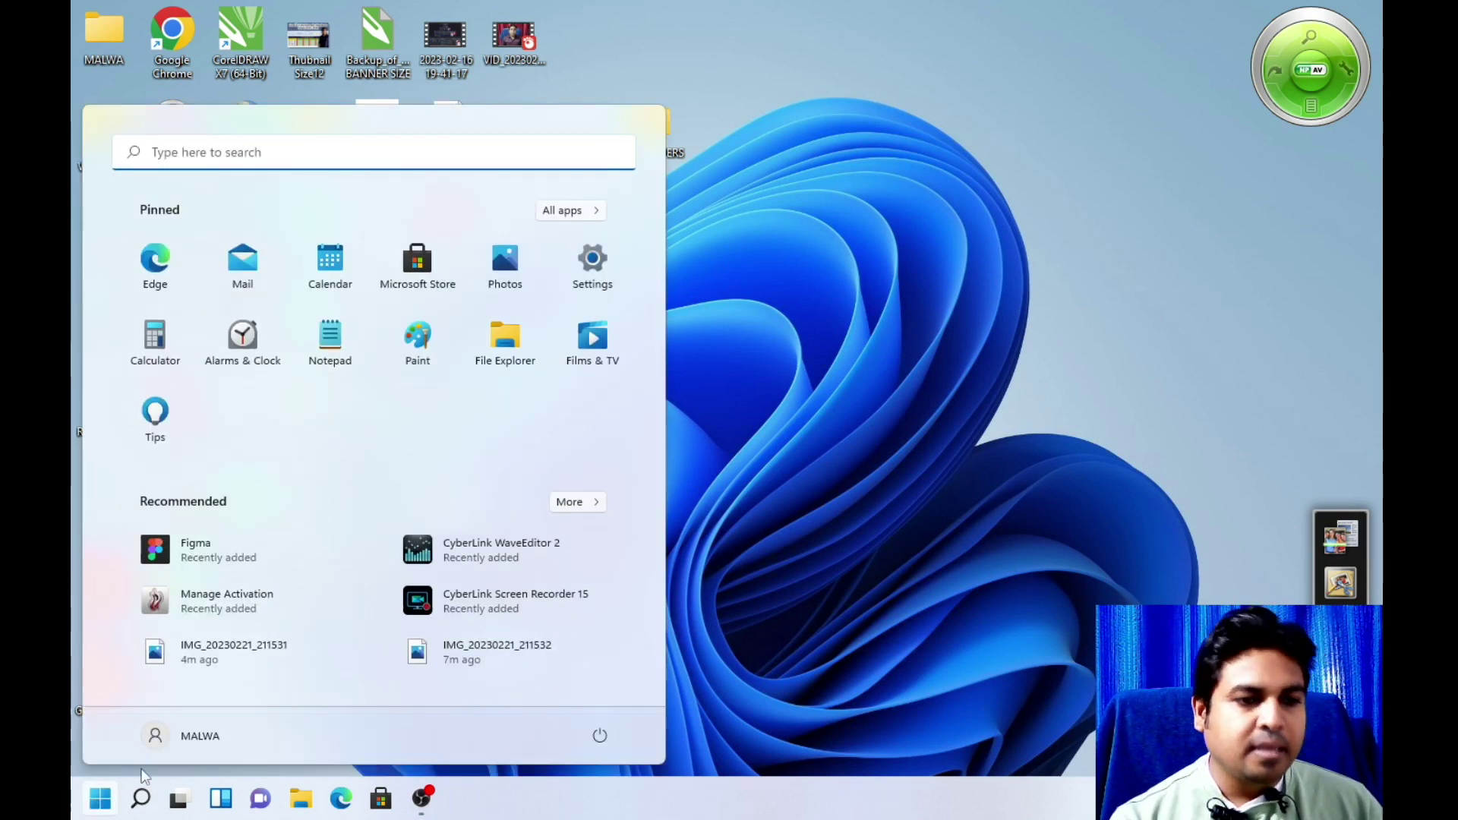
{"action": "left_click", "coordinate": [145, 165]}
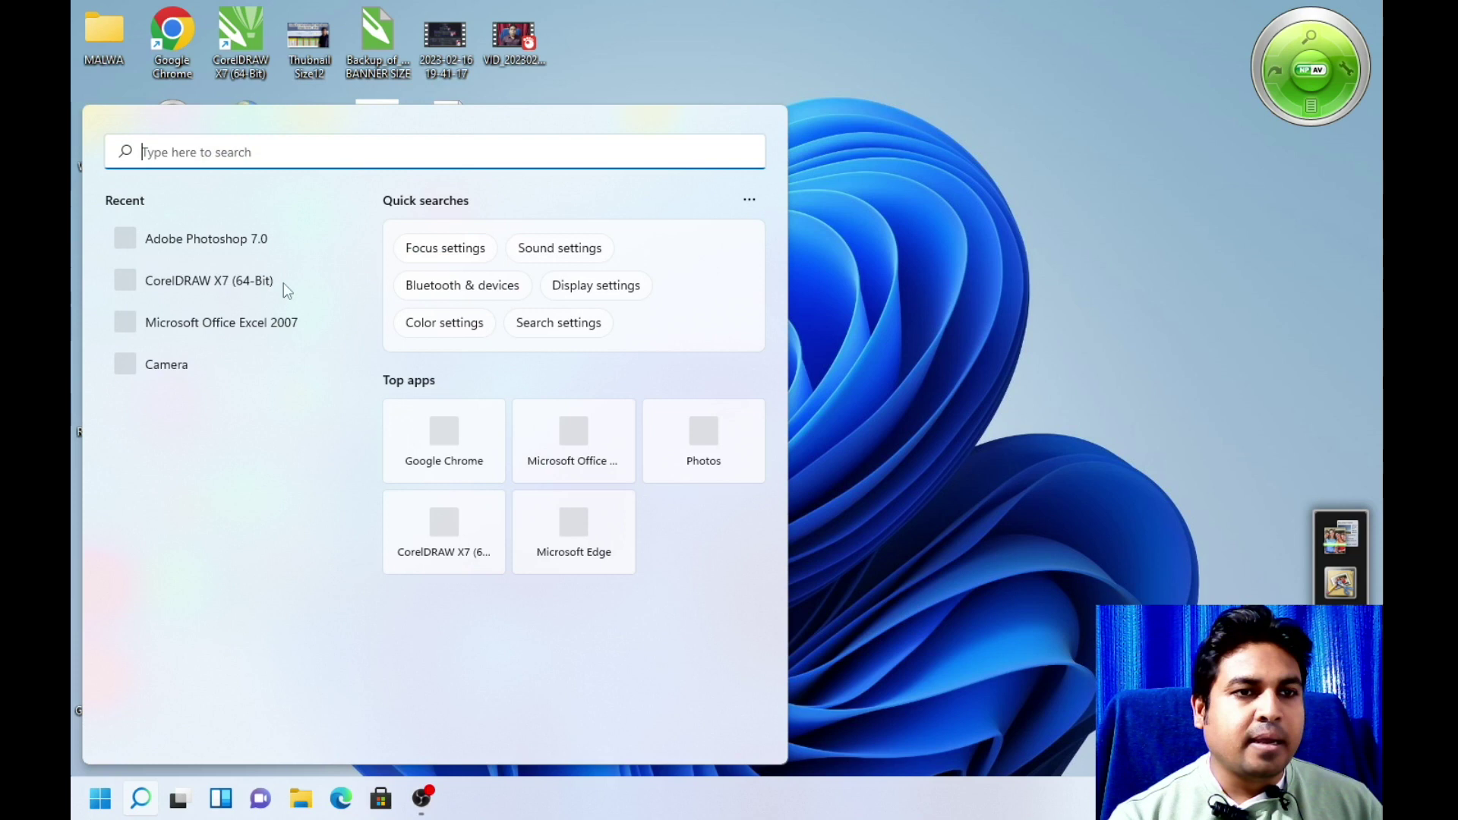
{"action": "left_click", "coordinate": [222, 240]}
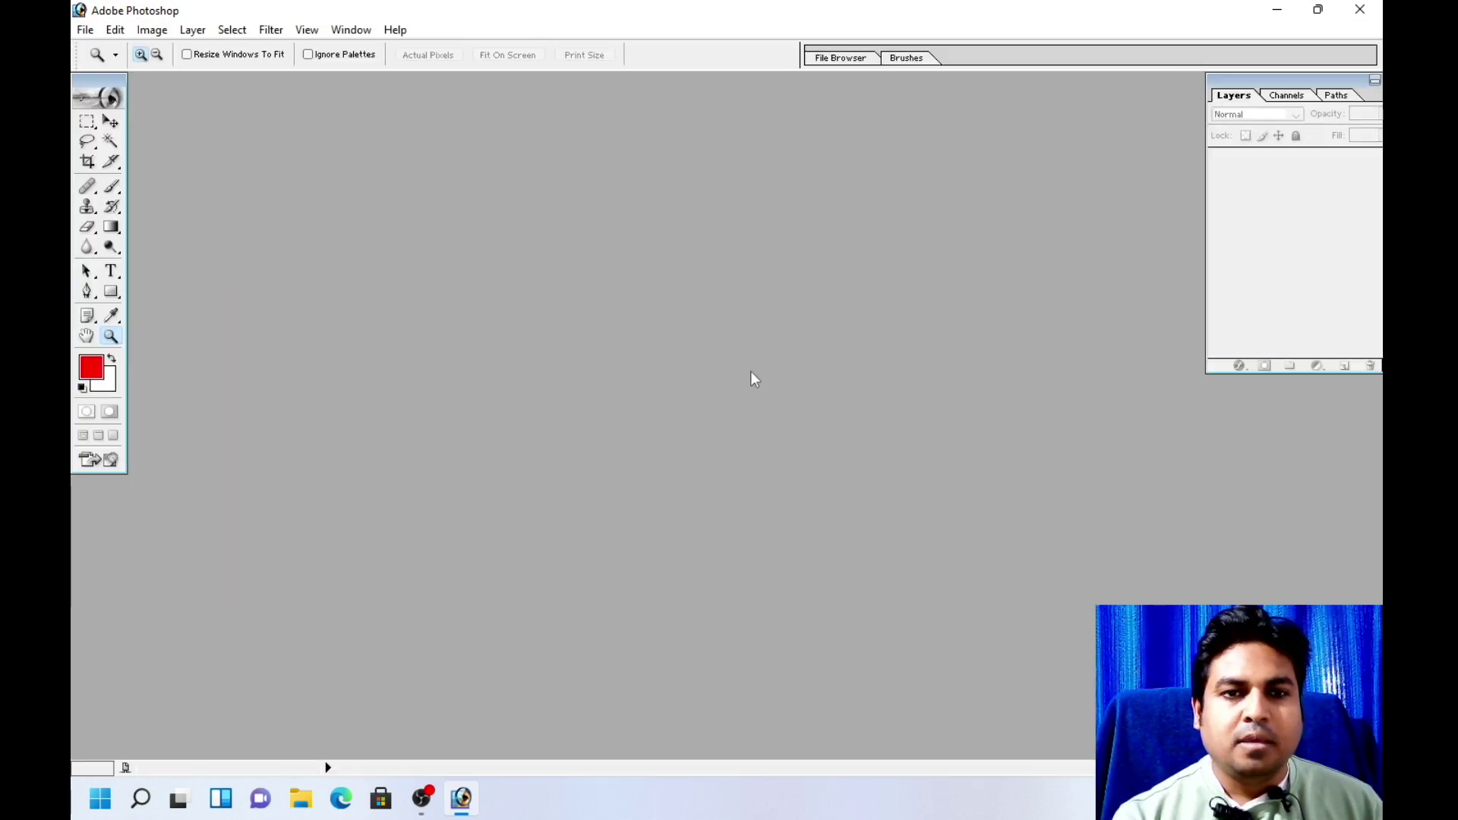
{"action": "left_click", "coordinate": [1372, 7]}
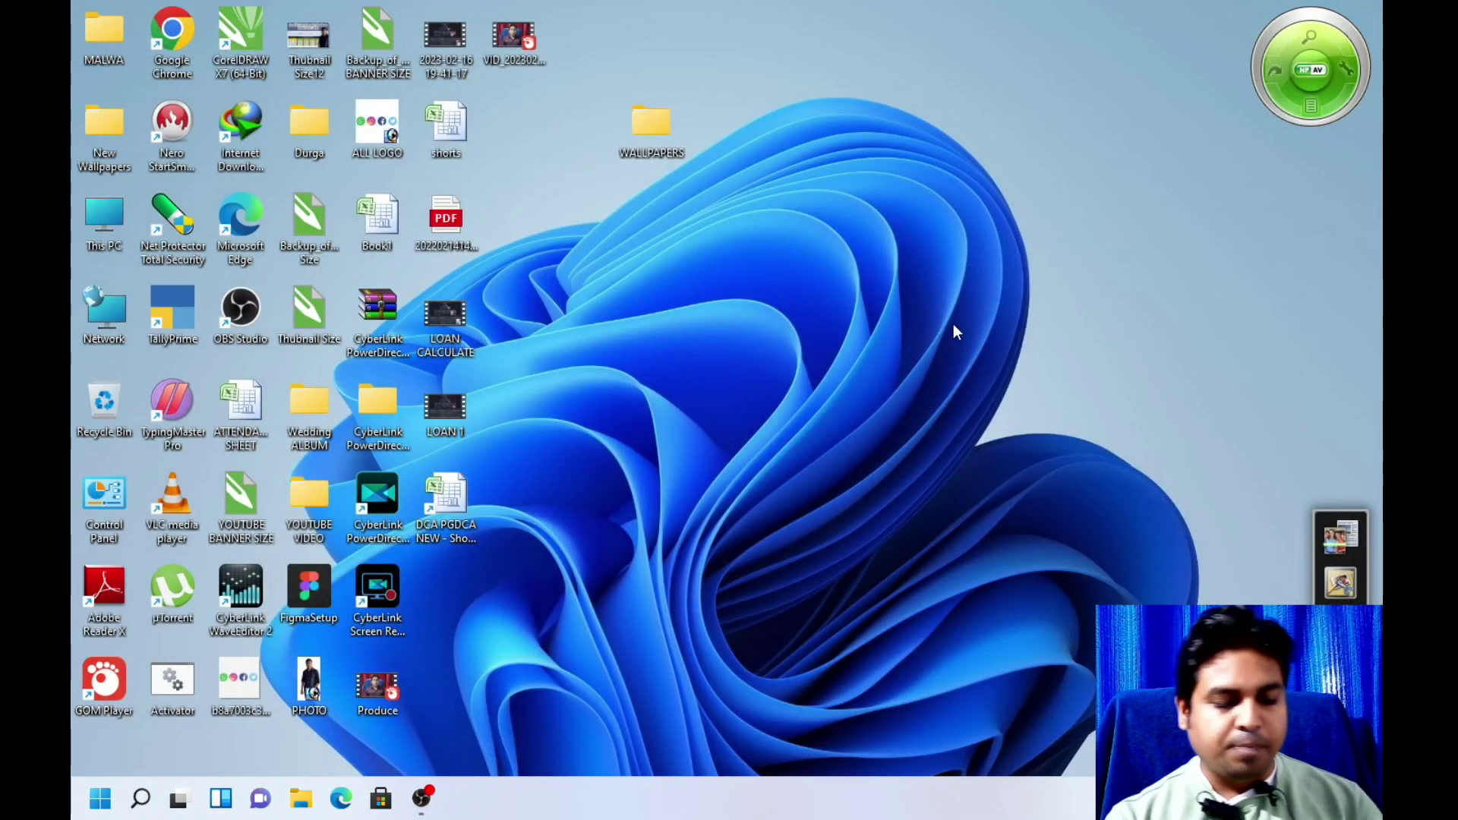
Relaunch Photoshop by running 'photoshop' from the Win+R Run prompt.
{"action": "key", "text": "super+r"}
{"action": "type", "text": "photo"}
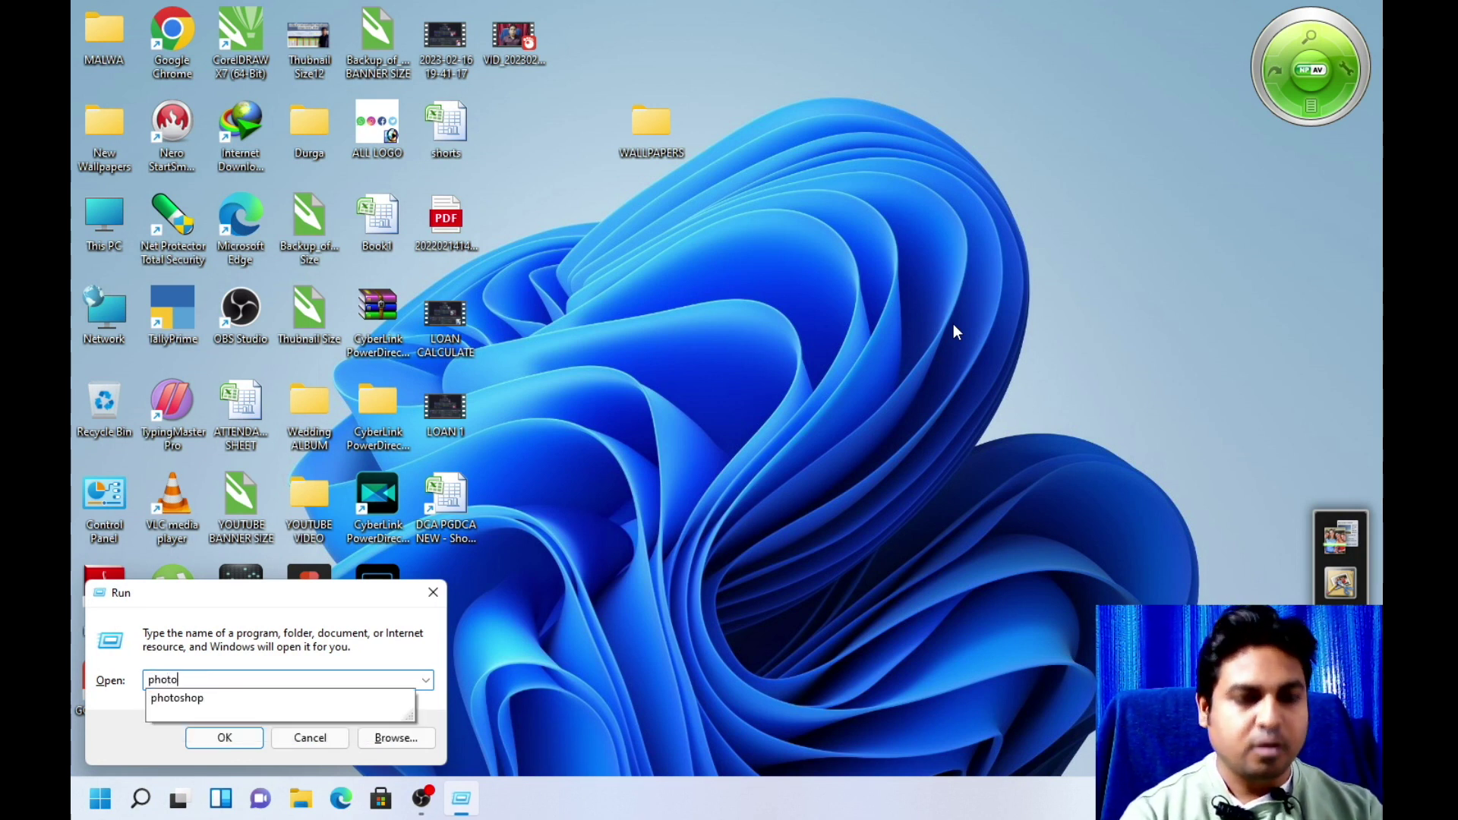
{"action": "type", "text": "shop"}
{"action": "key", "text": "Return"}
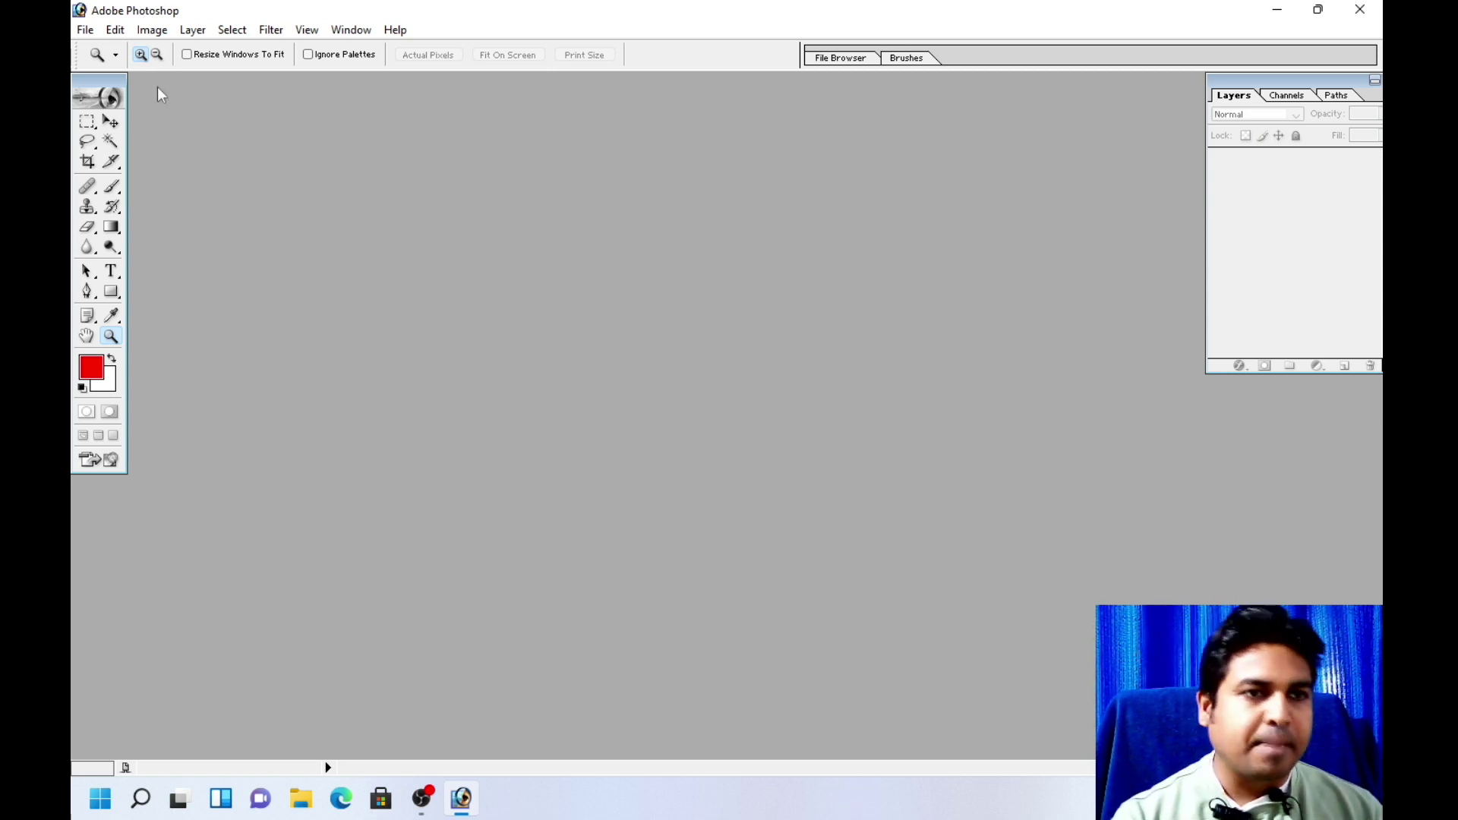
Open IMG_20230221_211532 from the WALLPAPERS folder, reposition its window, then close it.
{"action": "left_click", "coordinate": [85, 29]}
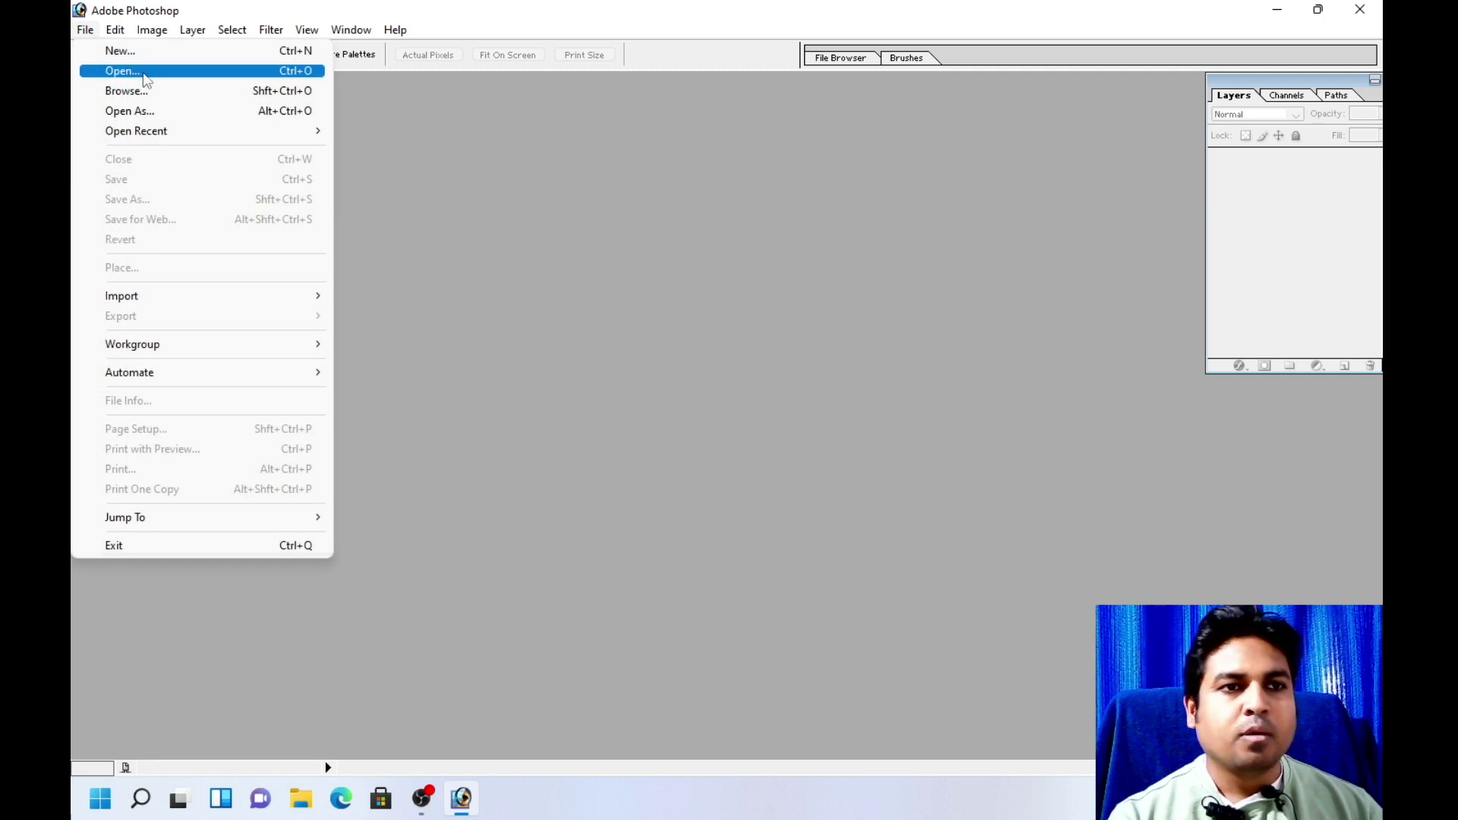
{"action": "left_click", "coordinate": [146, 72]}
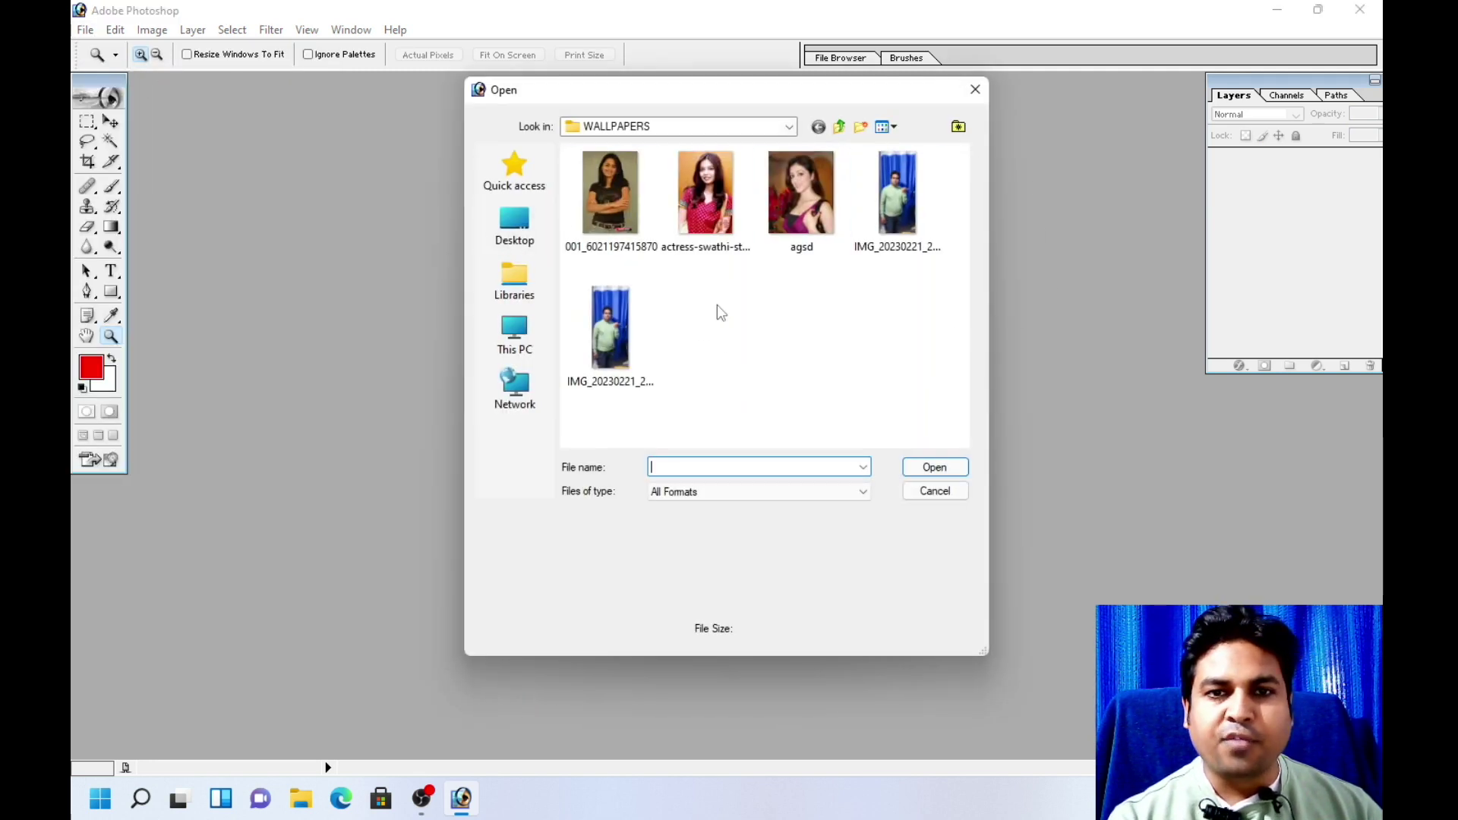
{"action": "left_click", "coordinate": [610, 331]}
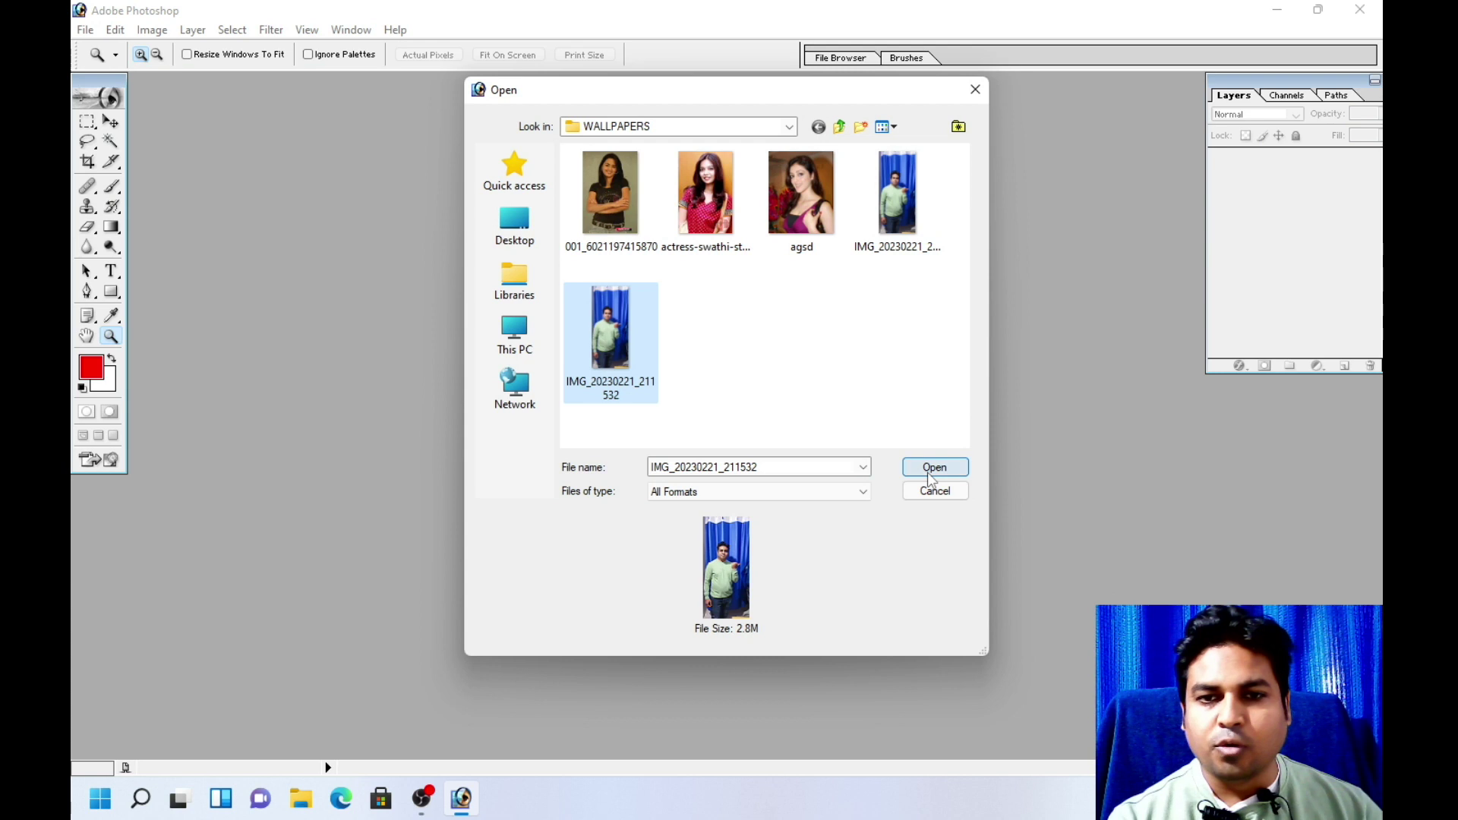
{"action": "left_click", "coordinate": [933, 470]}
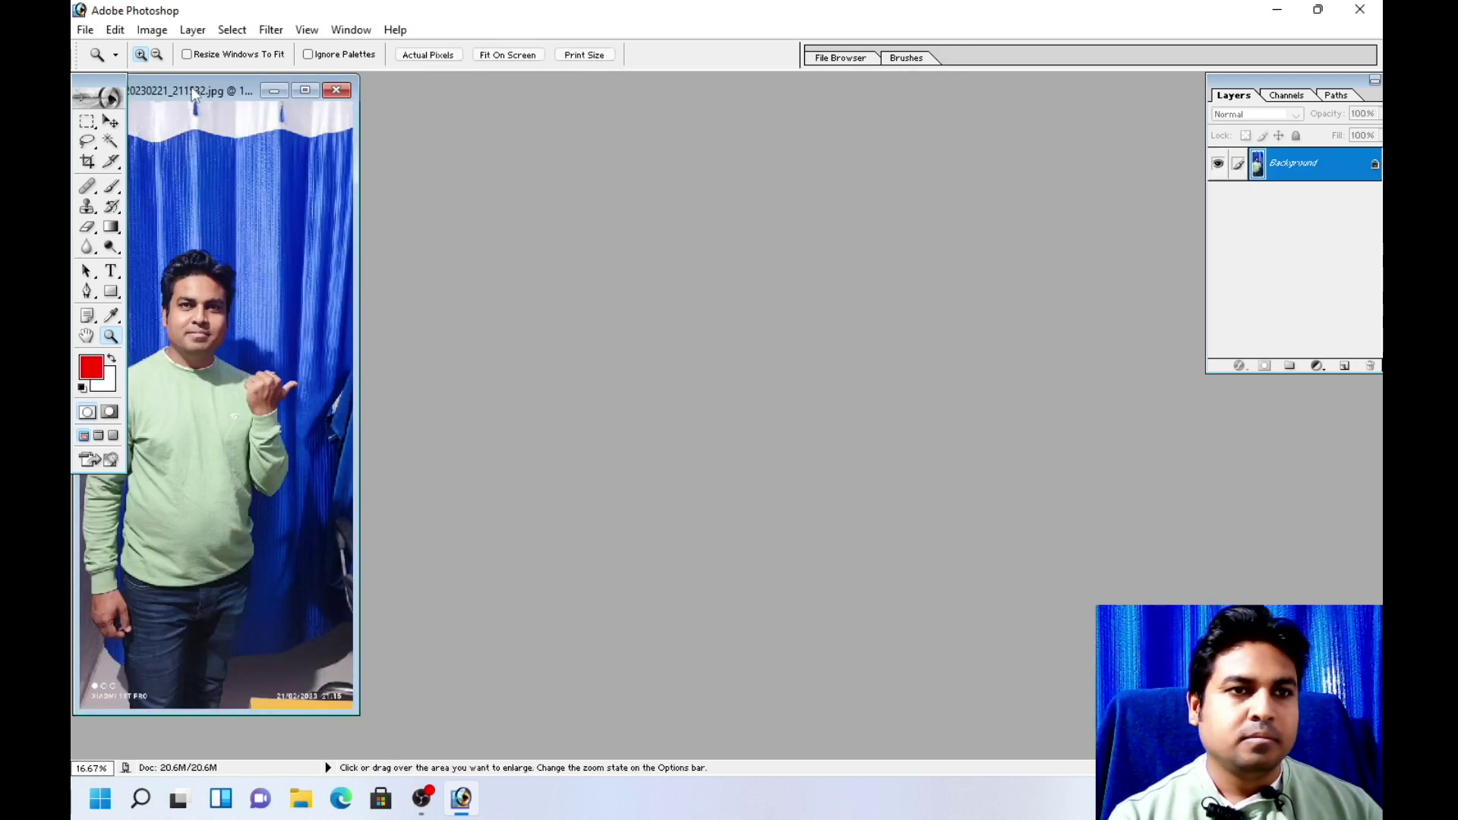
{"action": "left_click_drag", "start_coordinate": [194, 93], "coordinate": [358, 117]}
{"action": "left_click", "coordinate": [503, 114]}
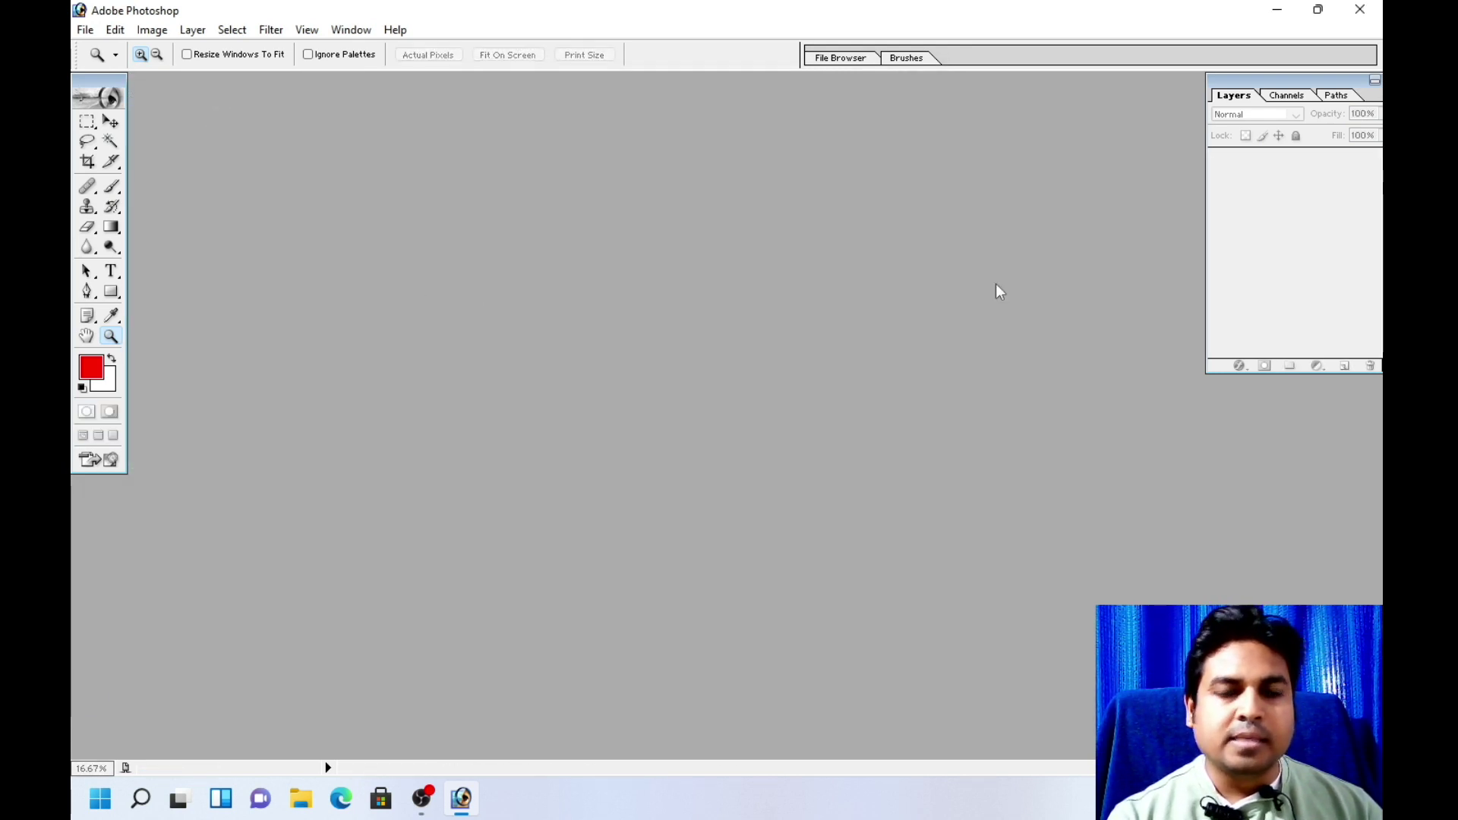
Reopen IMG_20230221_211532 from the WALLPAPERS folder.
{"action": "double_click", "coordinate": [639, 313]}
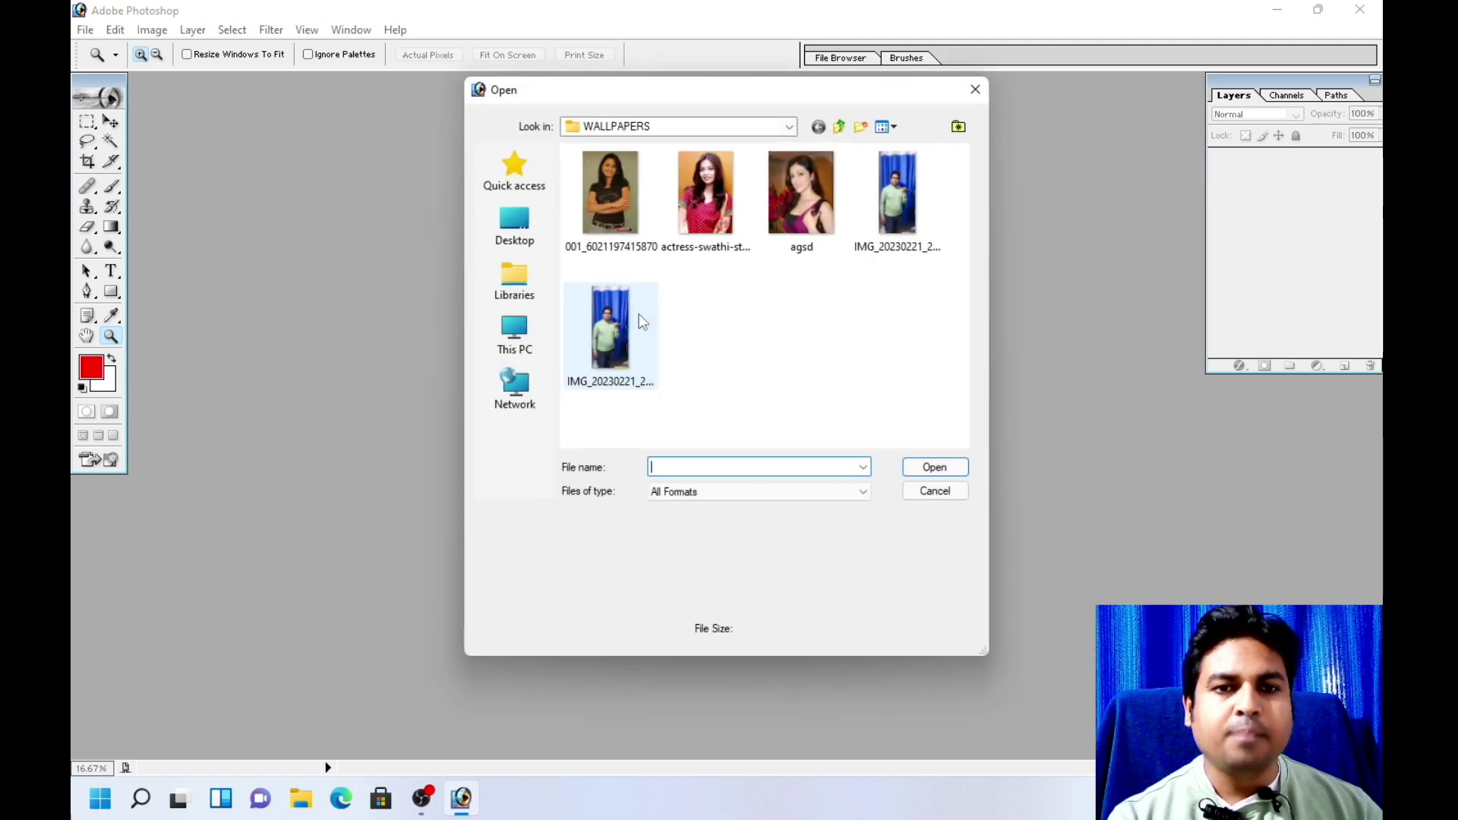
{"action": "left_click", "coordinate": [609, 310]}
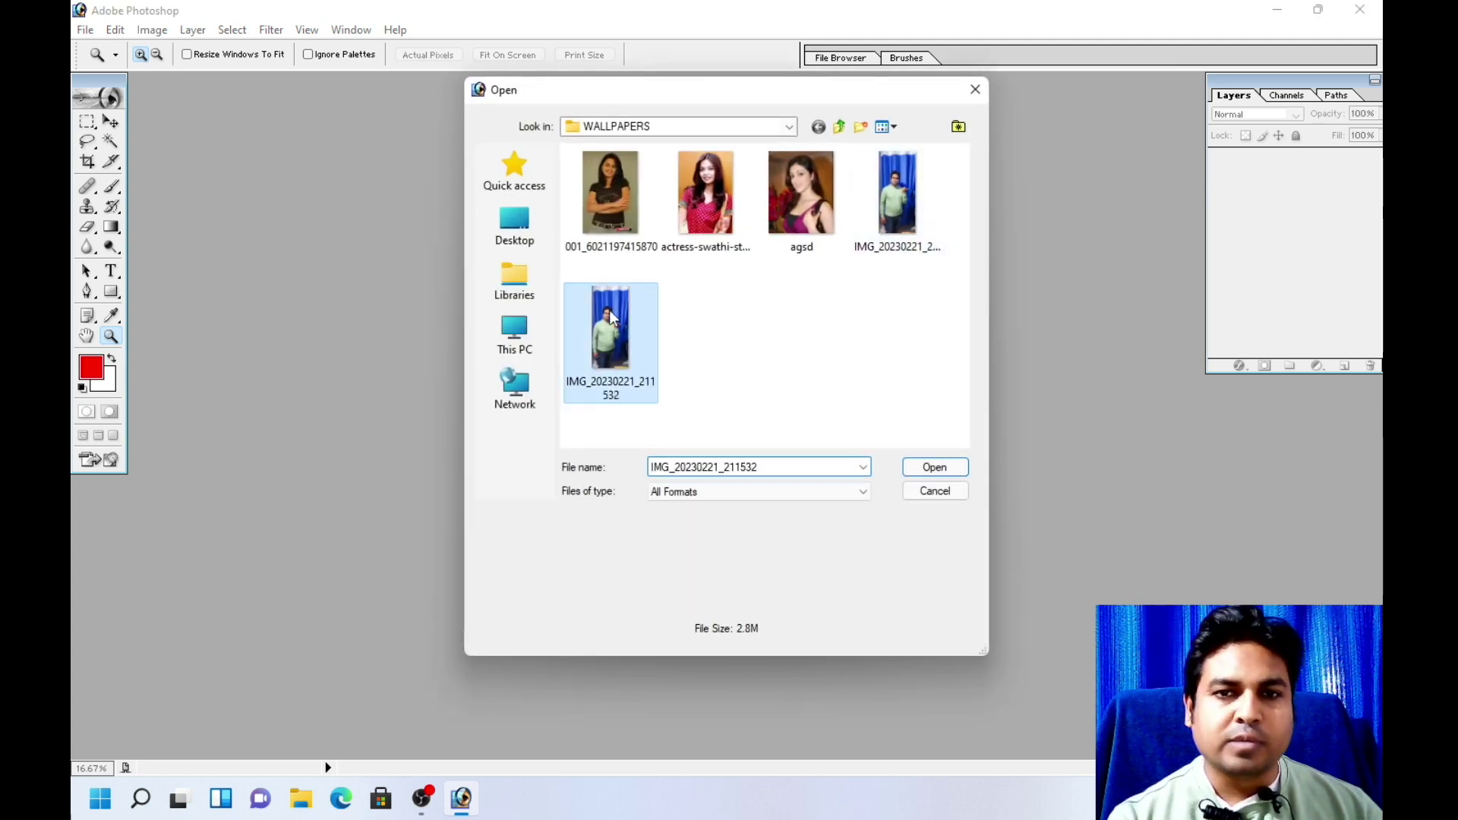
{"action": "left_click", "coordinate": [939, 470]}
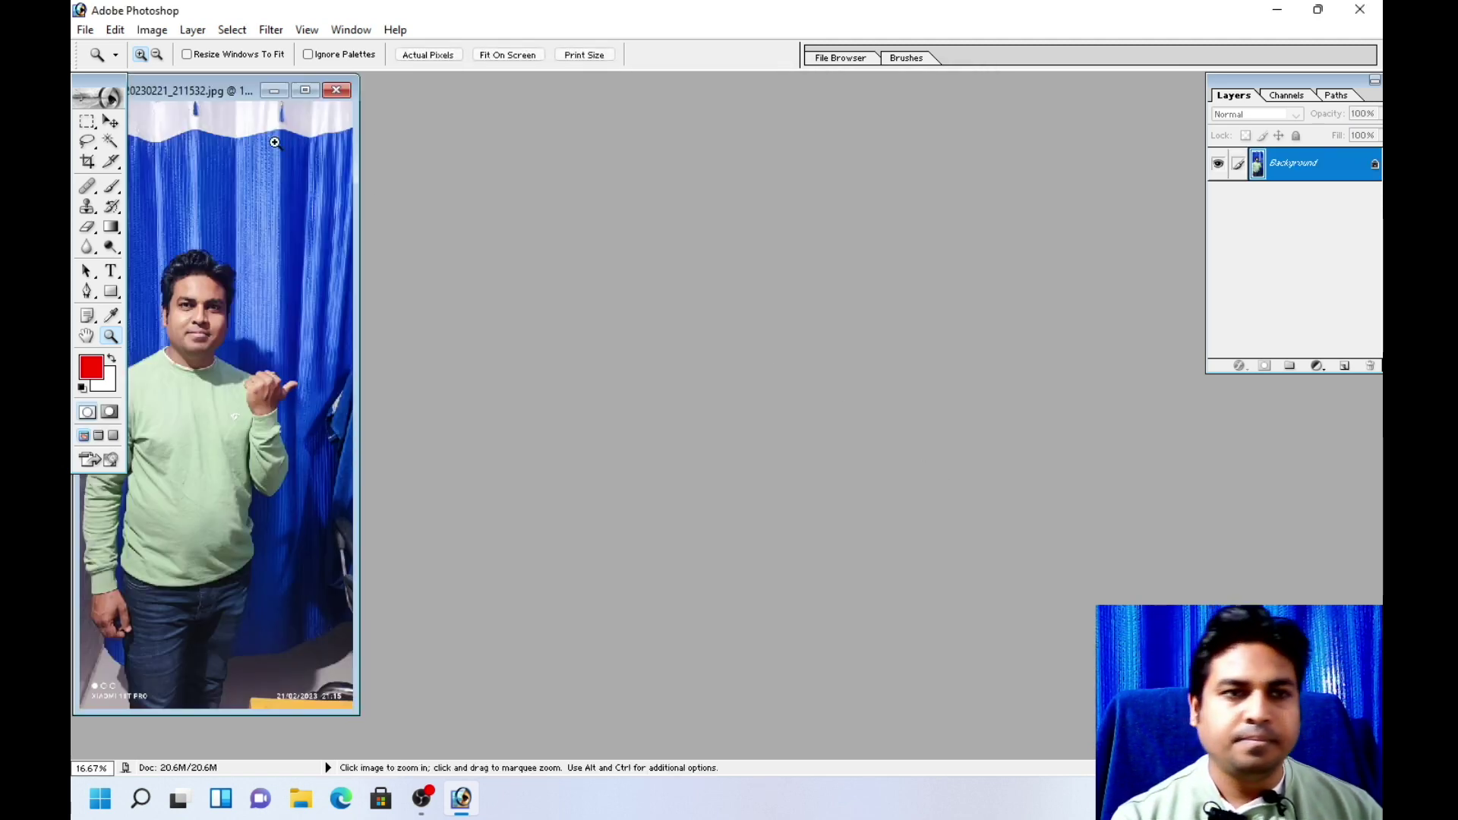
Crop the photo around head and shoulders to 1.5 × 2 in at 300 pixels/inch.
{"action": "left_click_drag", "start_coordinate": [202, 93], "coordinate": [564, 116]}
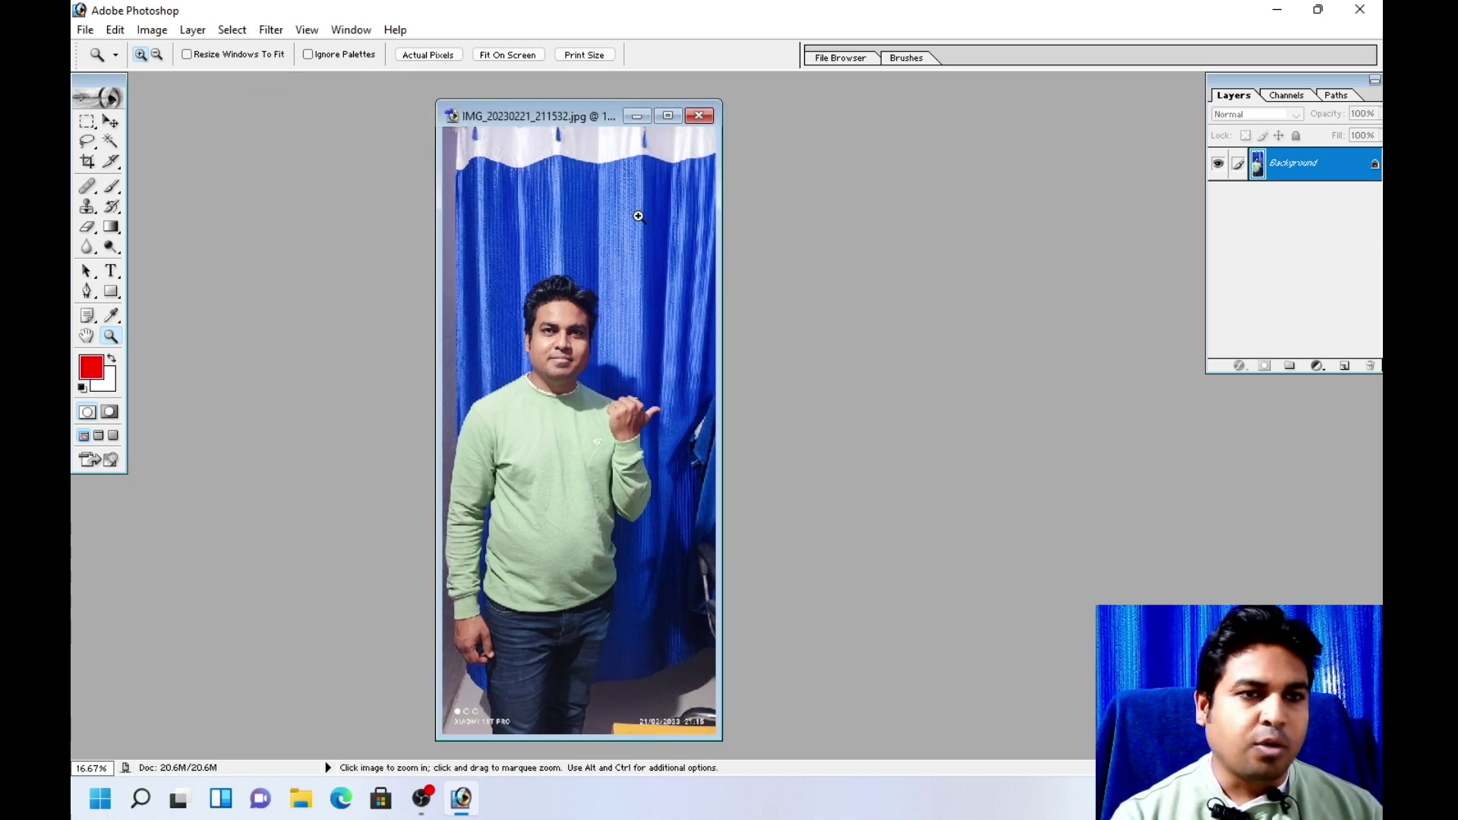
{"action": "left_click", "coordinate": [88, 162]}
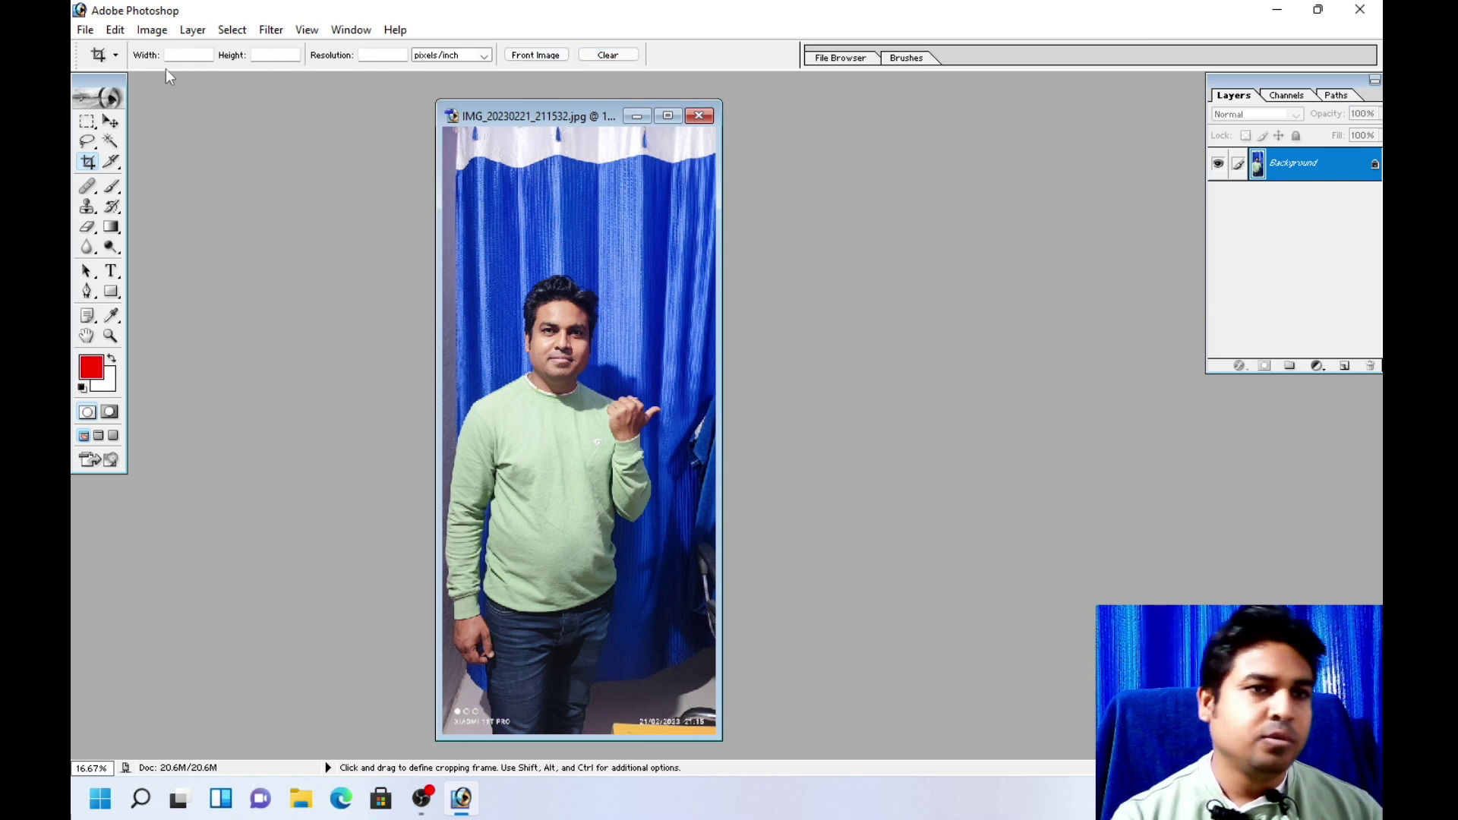
{"action": "type", "text": "1.5"}
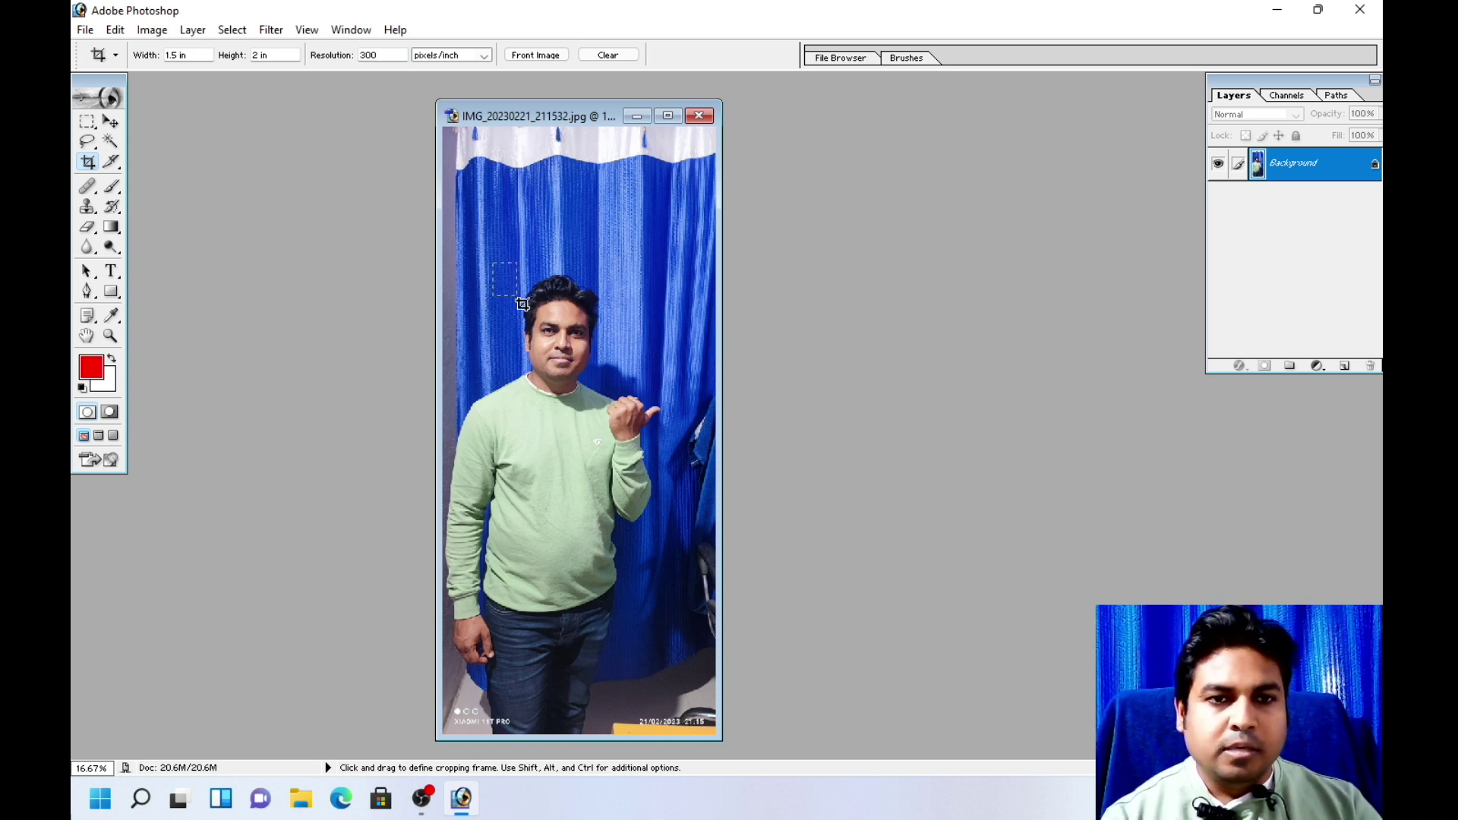
{"action": "left_click_drag", "start_coordinate": [618, 422], "coordinate": [615, 423]}
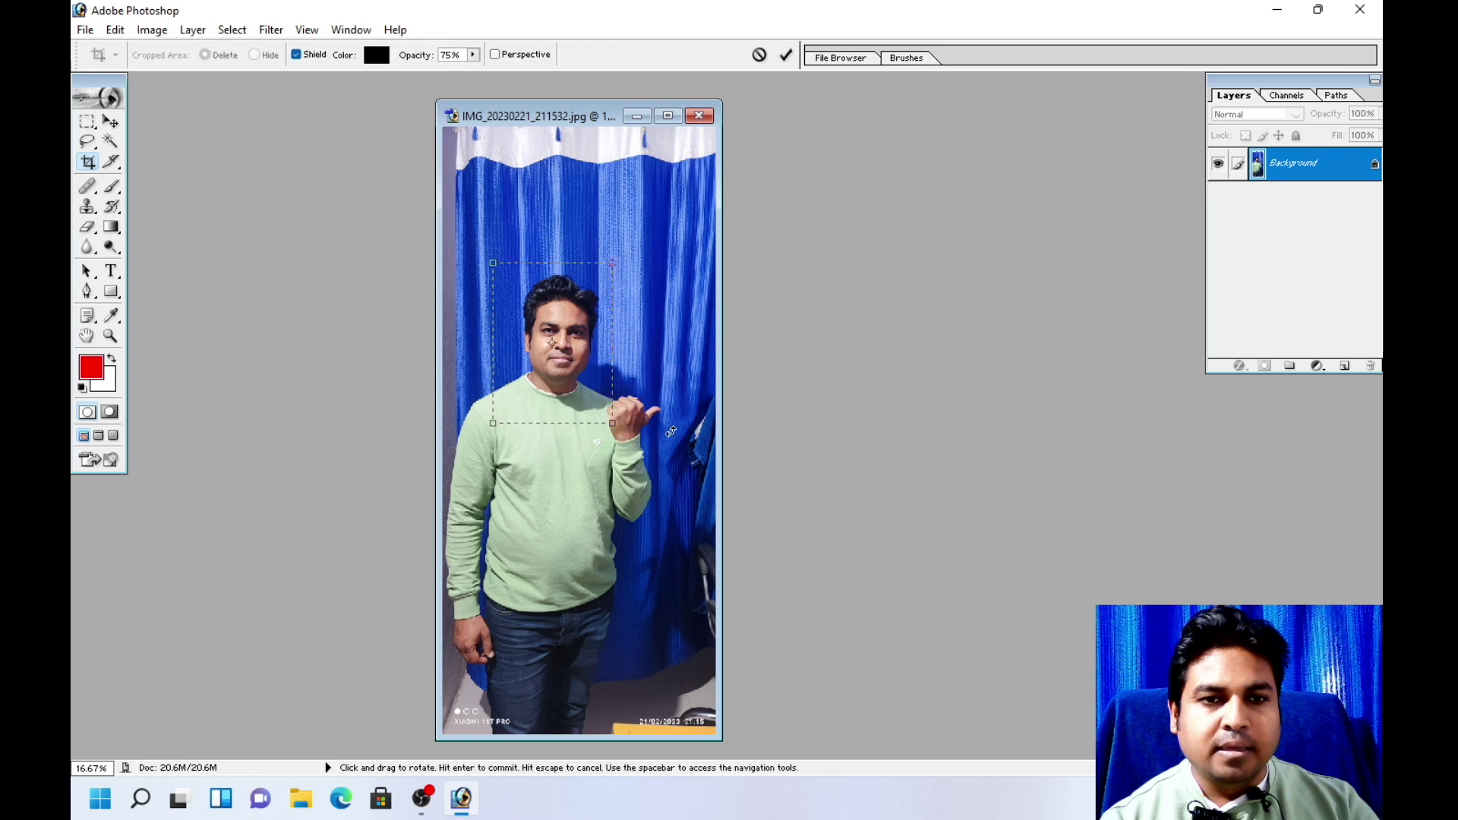
{"action": "key", "text": "Return"}
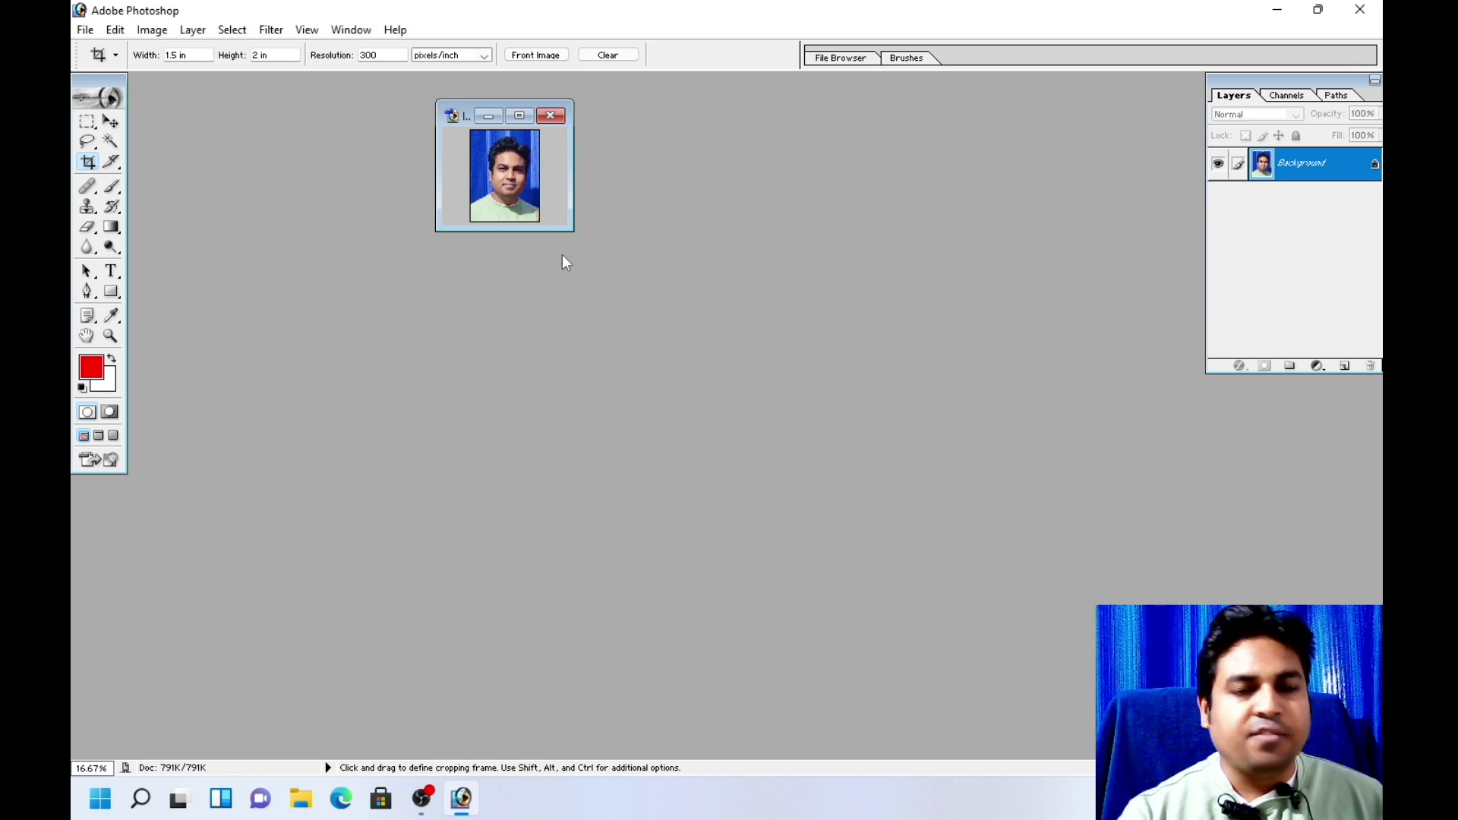
Zoom in on the cropped portrait and select the entire image.
{"action": "left_click", "coordinate": [111, 337]}
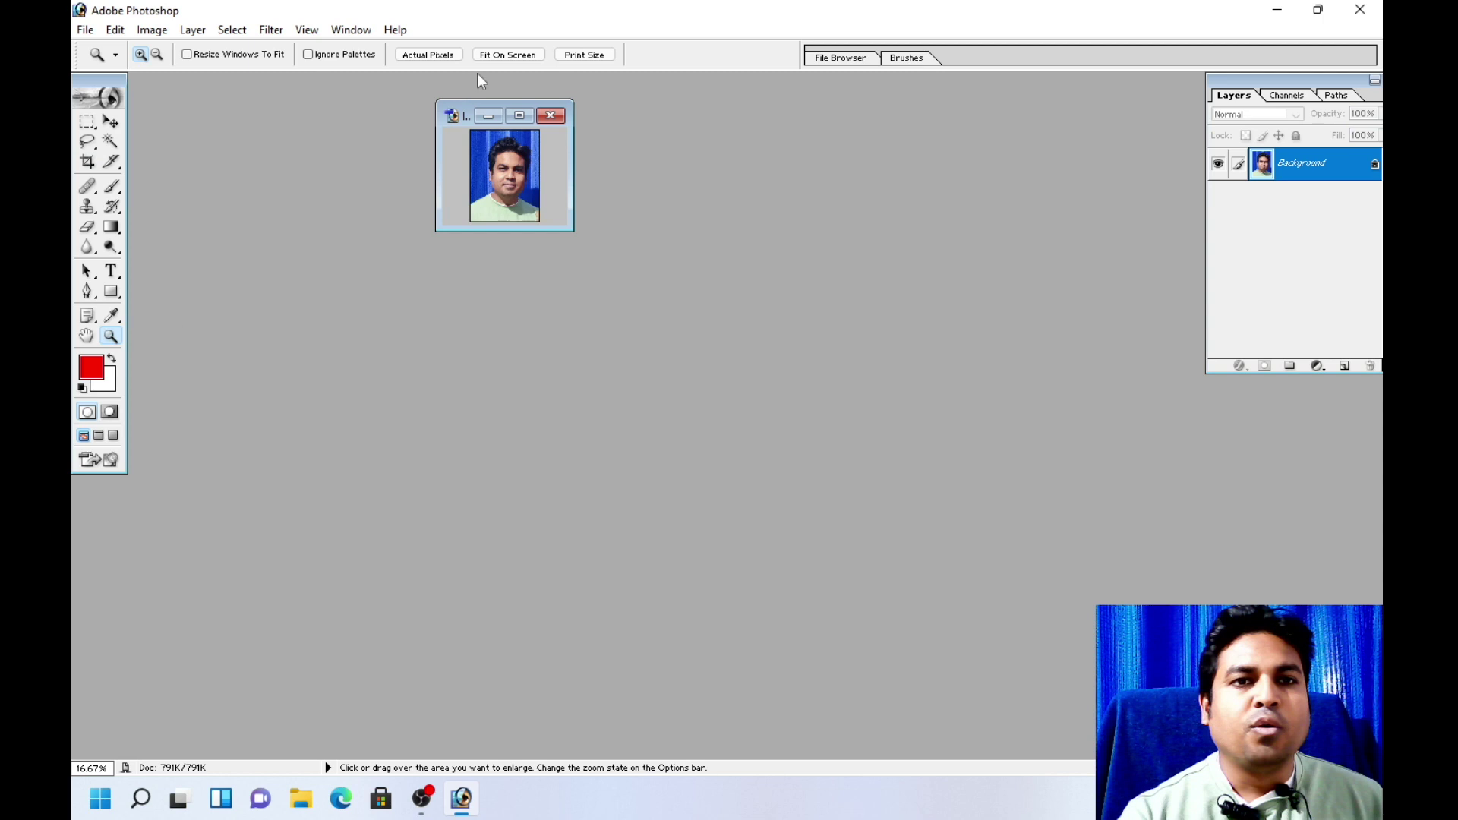
{"action": "left_click", "coordinate": [518, 57]}
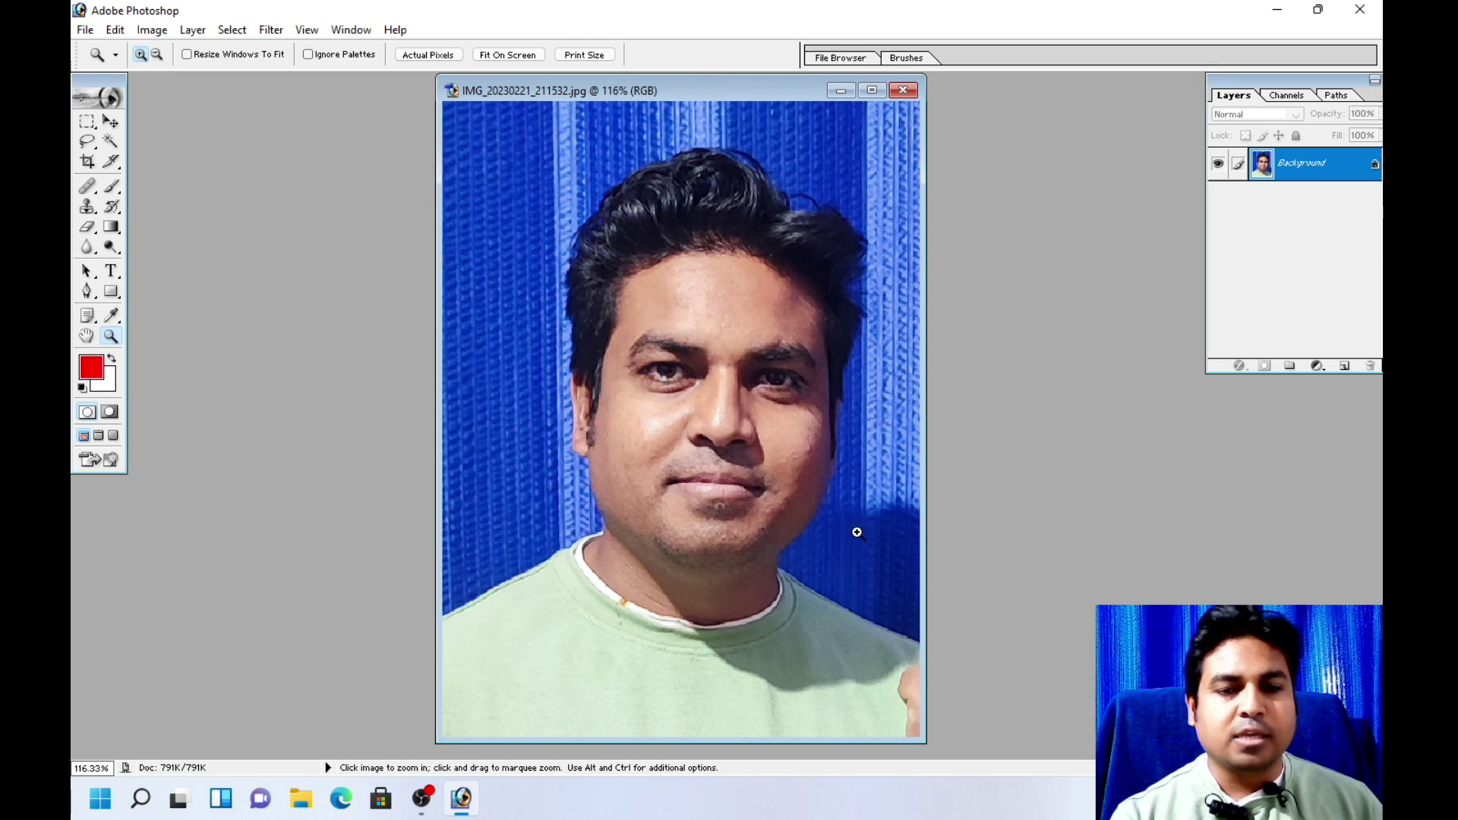
{"action": "key", "text": "ctrl+a"}
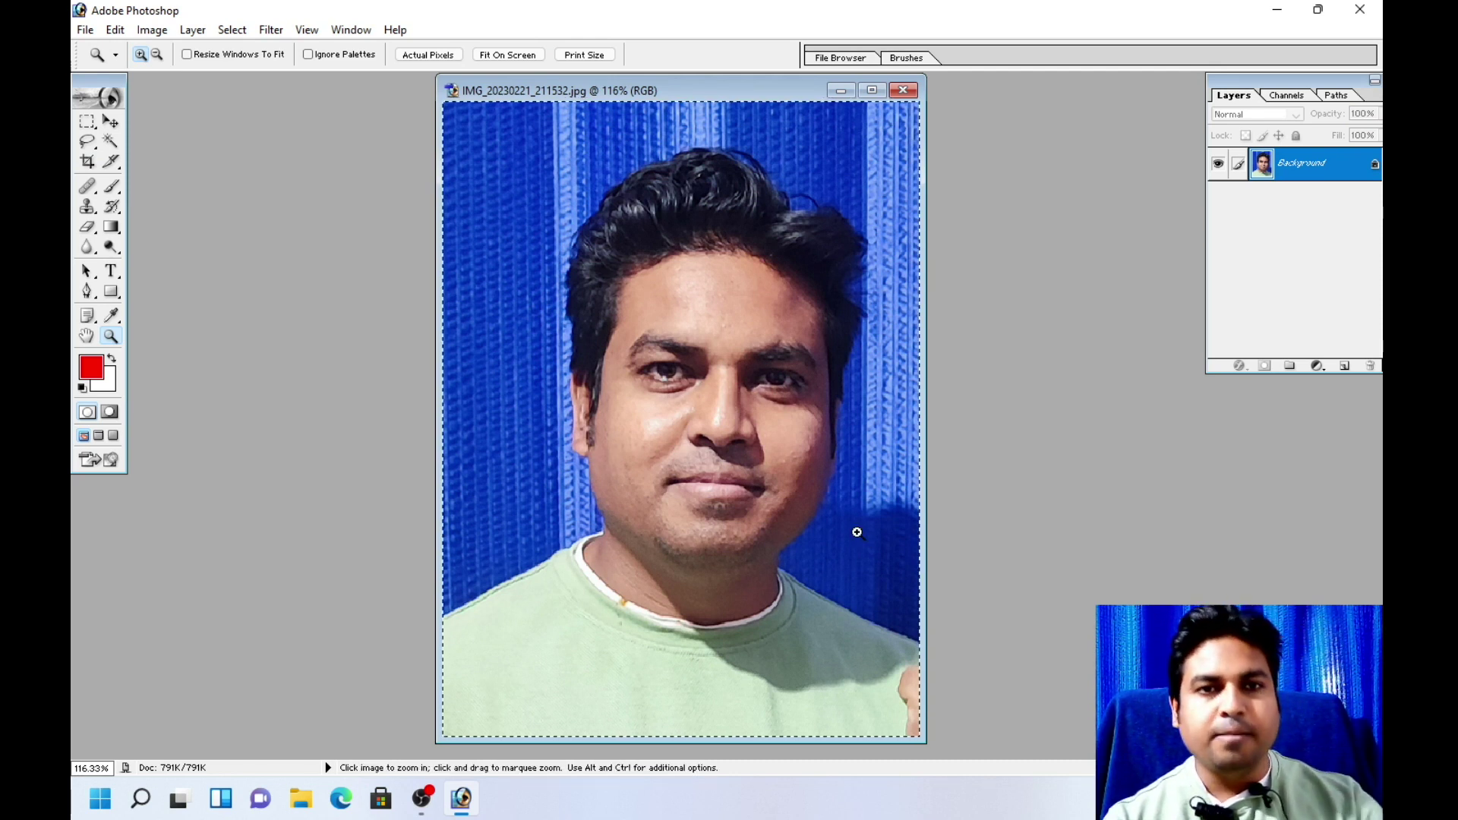
{"action": "key", "text": "ctrl"}
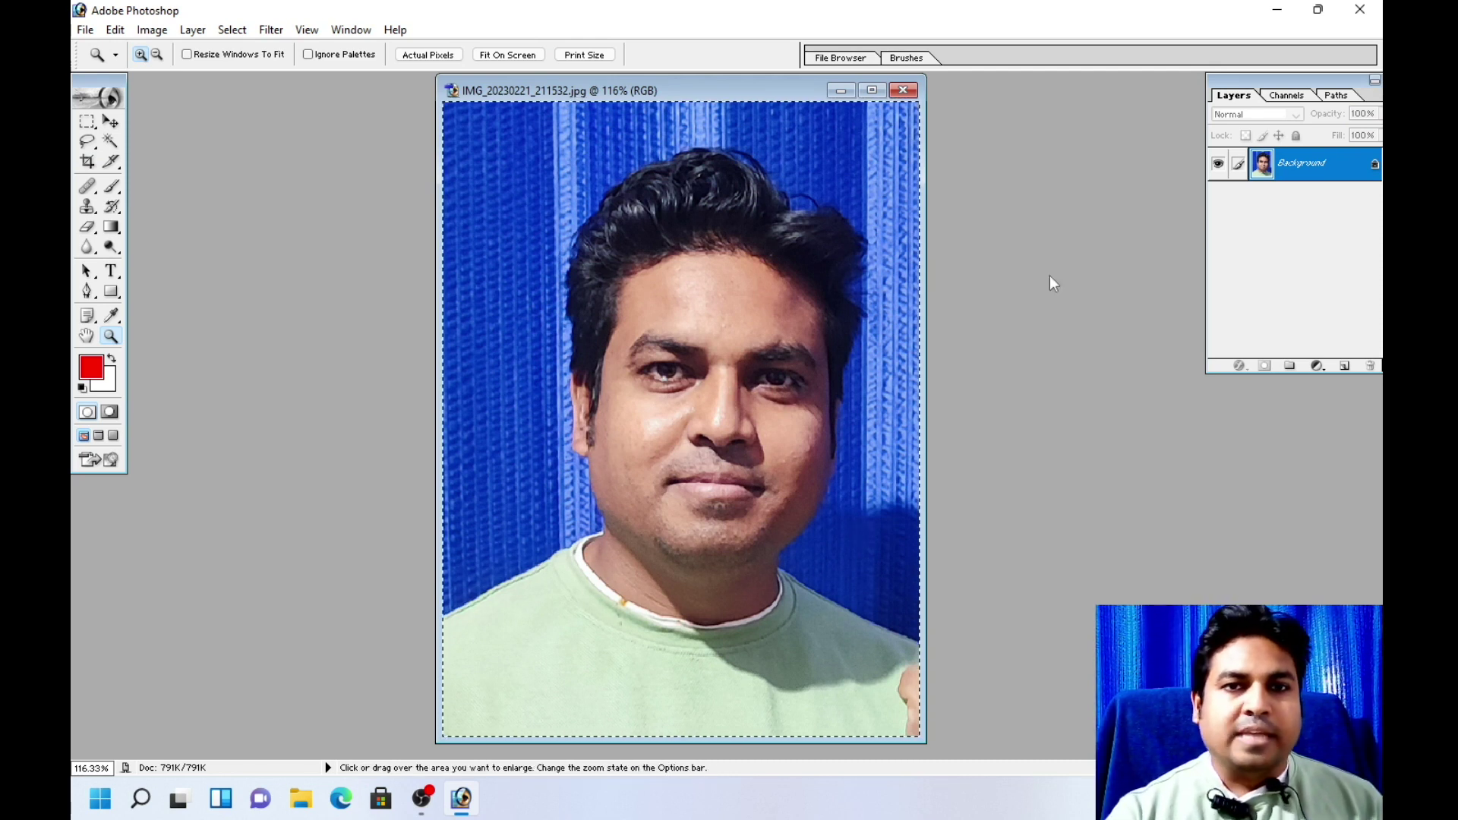
{"action": "key", "text": "ctrl+d"}
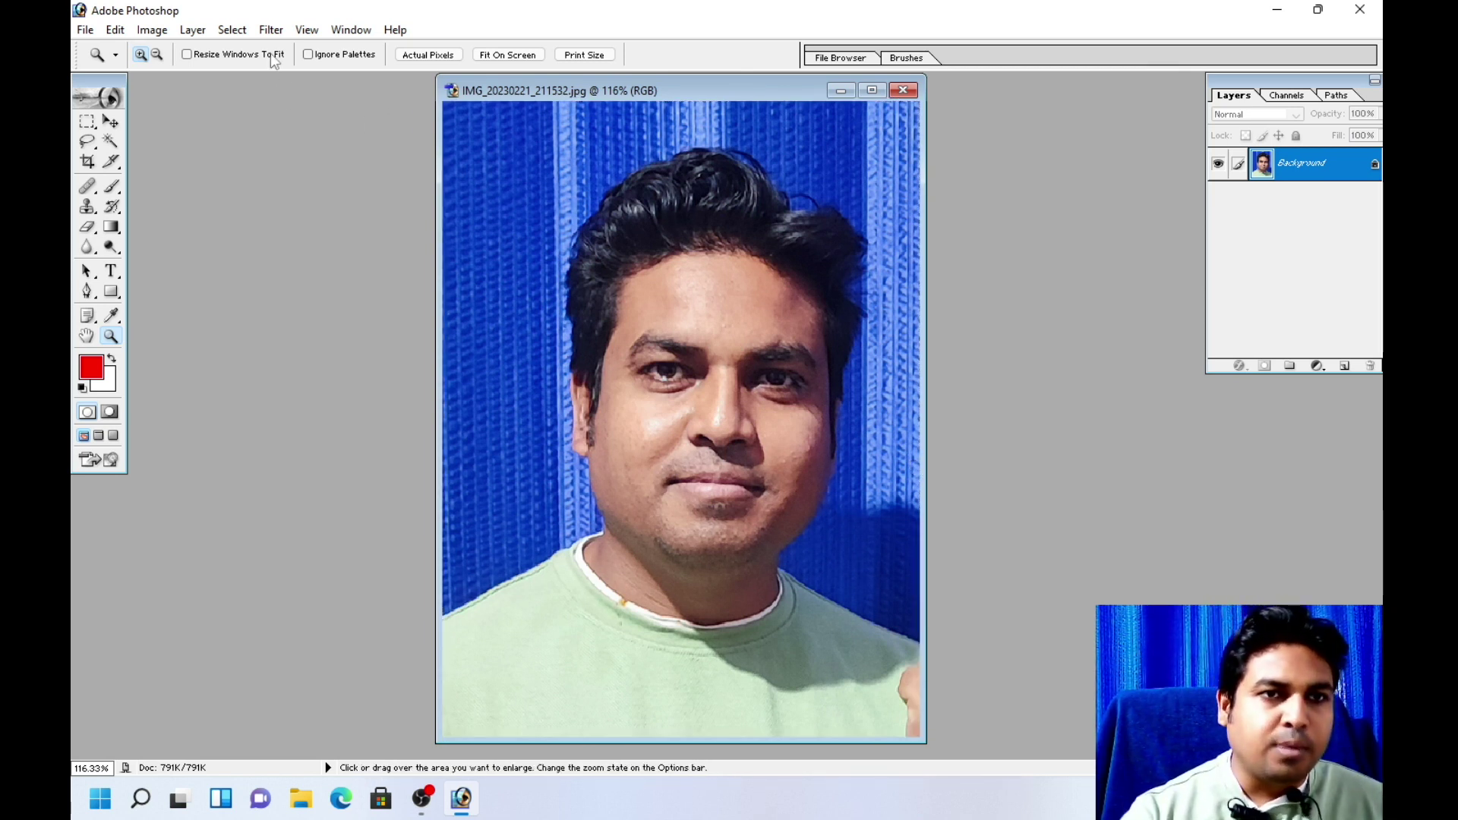
{"action": "left_click", "coordinate": [234, 31]}
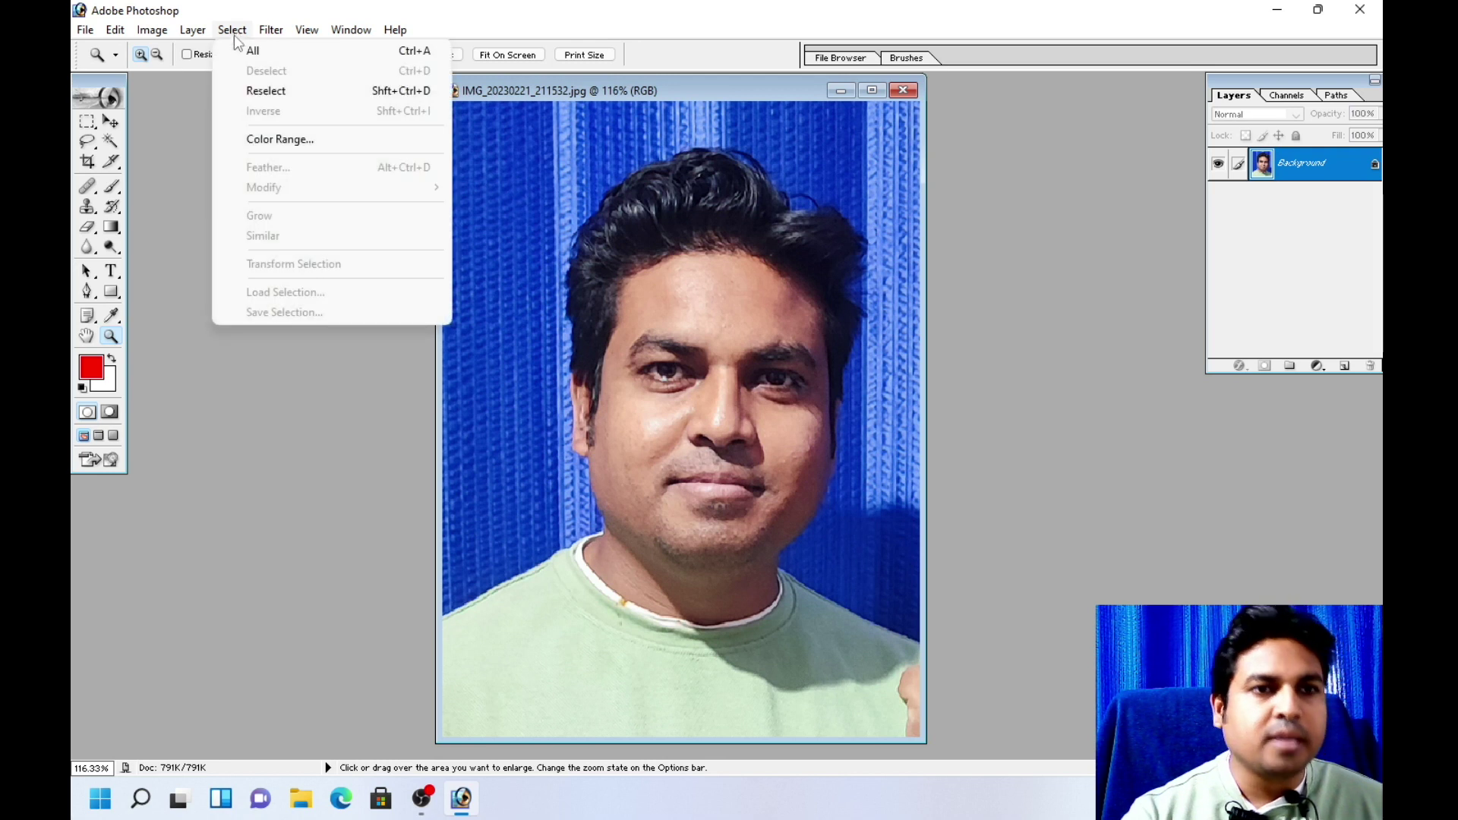
{"action": "left_click", "coordinate": [381, 60]}
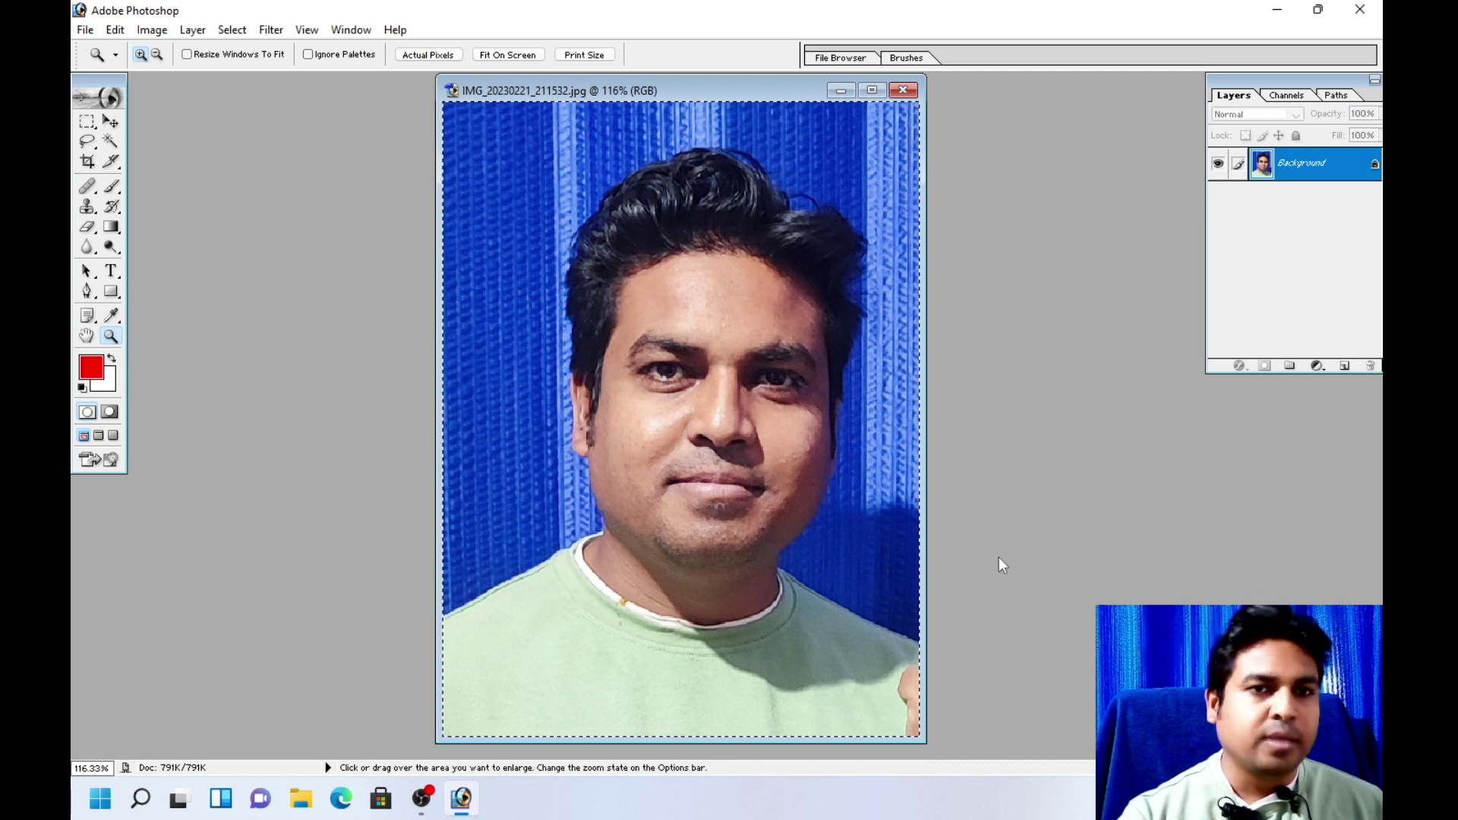
Bring up the Stroke settings for the selection and set the width to 10 px.
{"action": "key", "text": "alt+e"}
{"action": "key", "text": "s"}
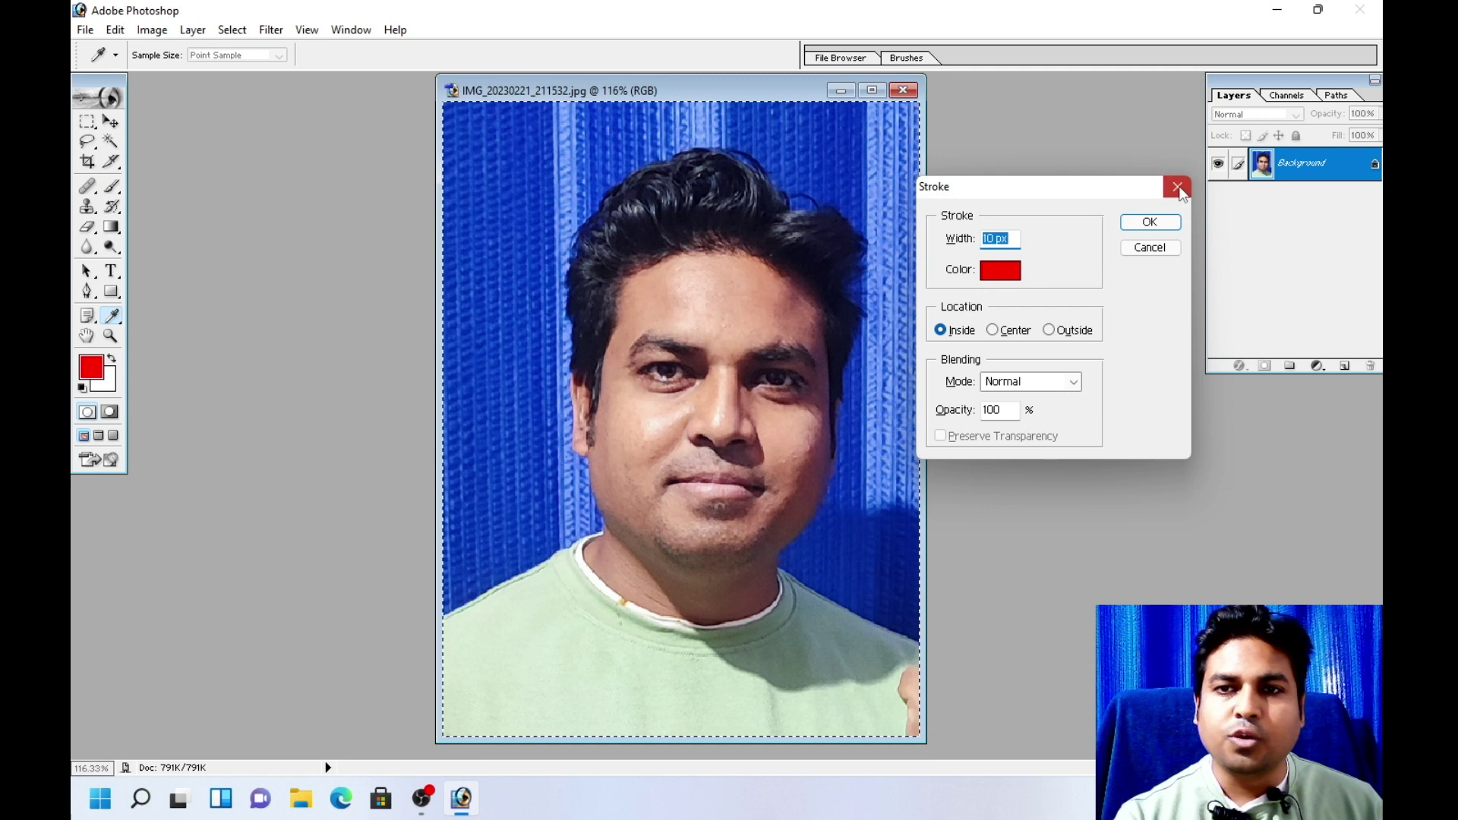
{"action": "key", "text": "Escape"}
{"action": "key", "text": "z"}
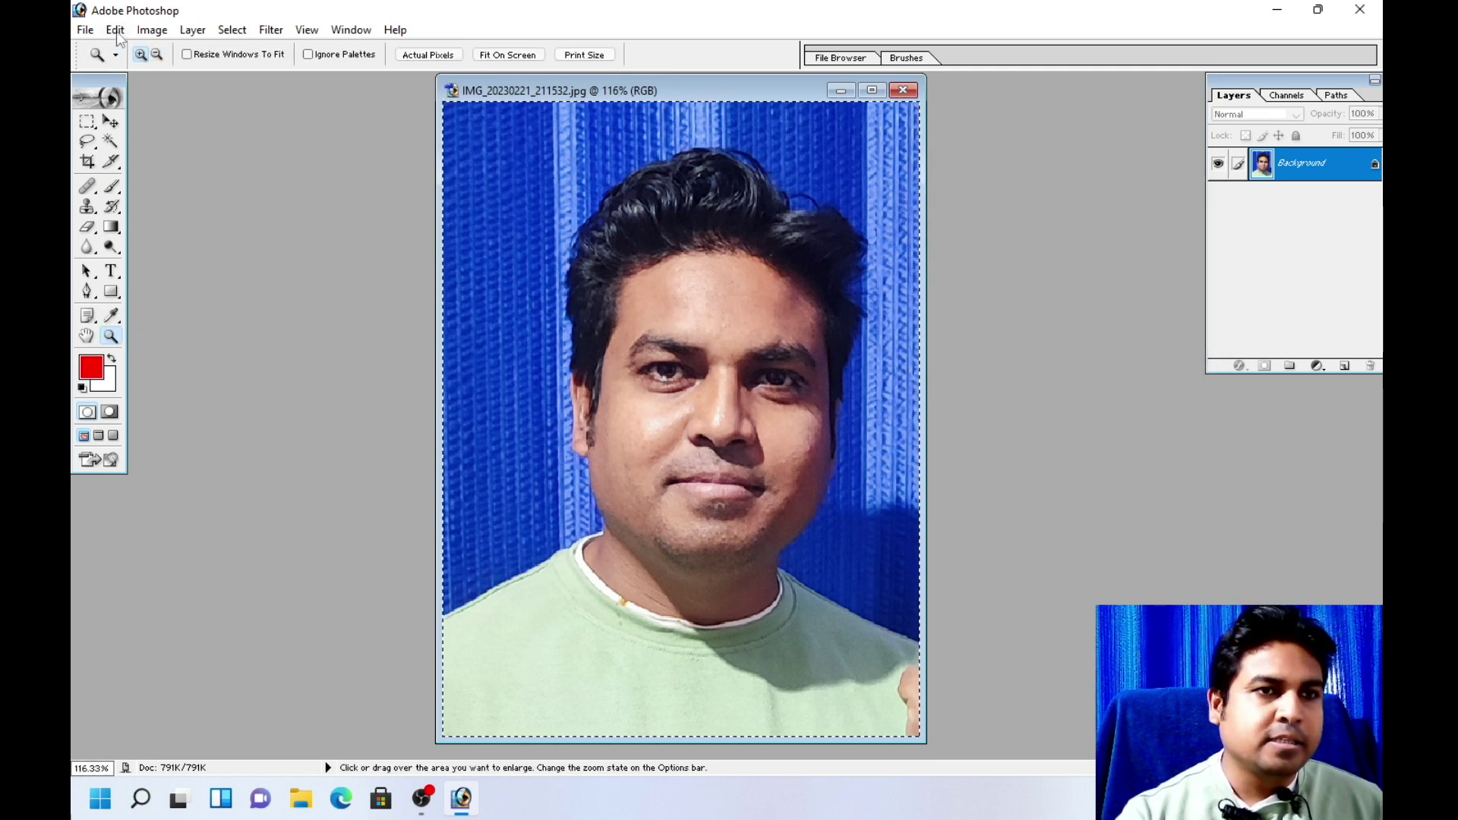
{"action": "key", "text": "alt+e"}
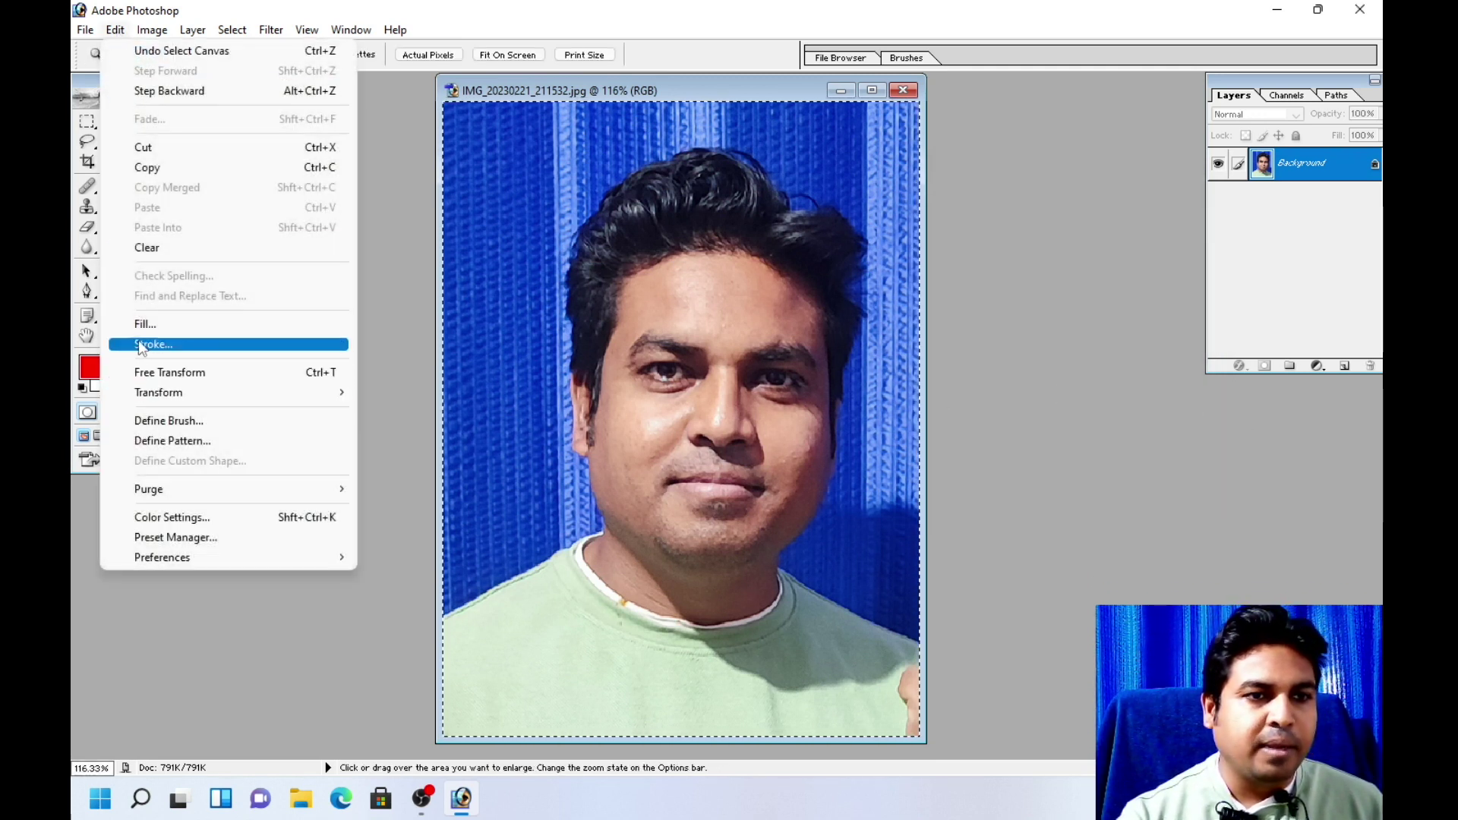
{"action": "left_click", "coordinate": [239, 345]}
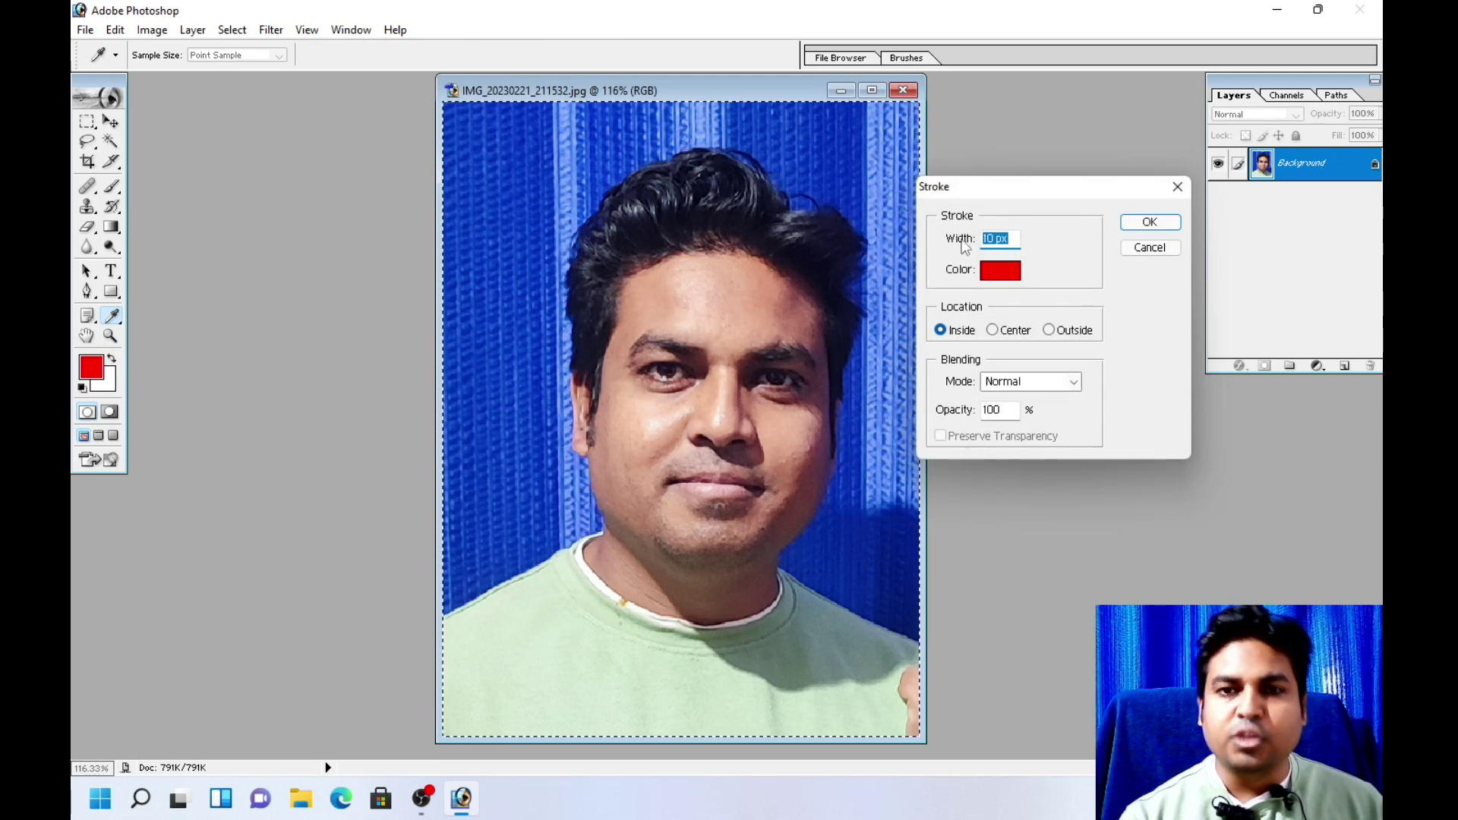
{"action": "type", "text": "10 p"}
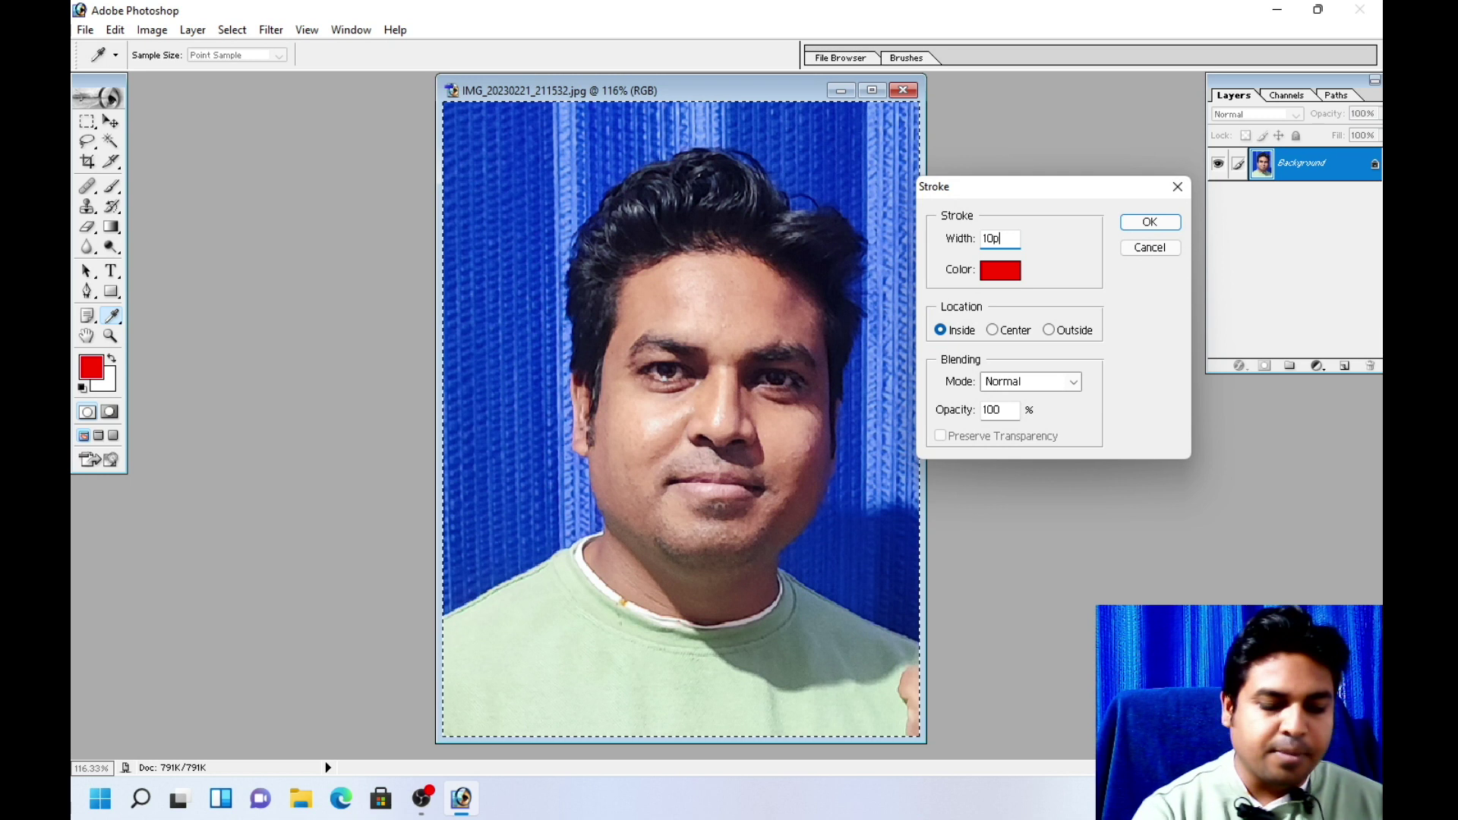
{"action": "type", "text": "x"}
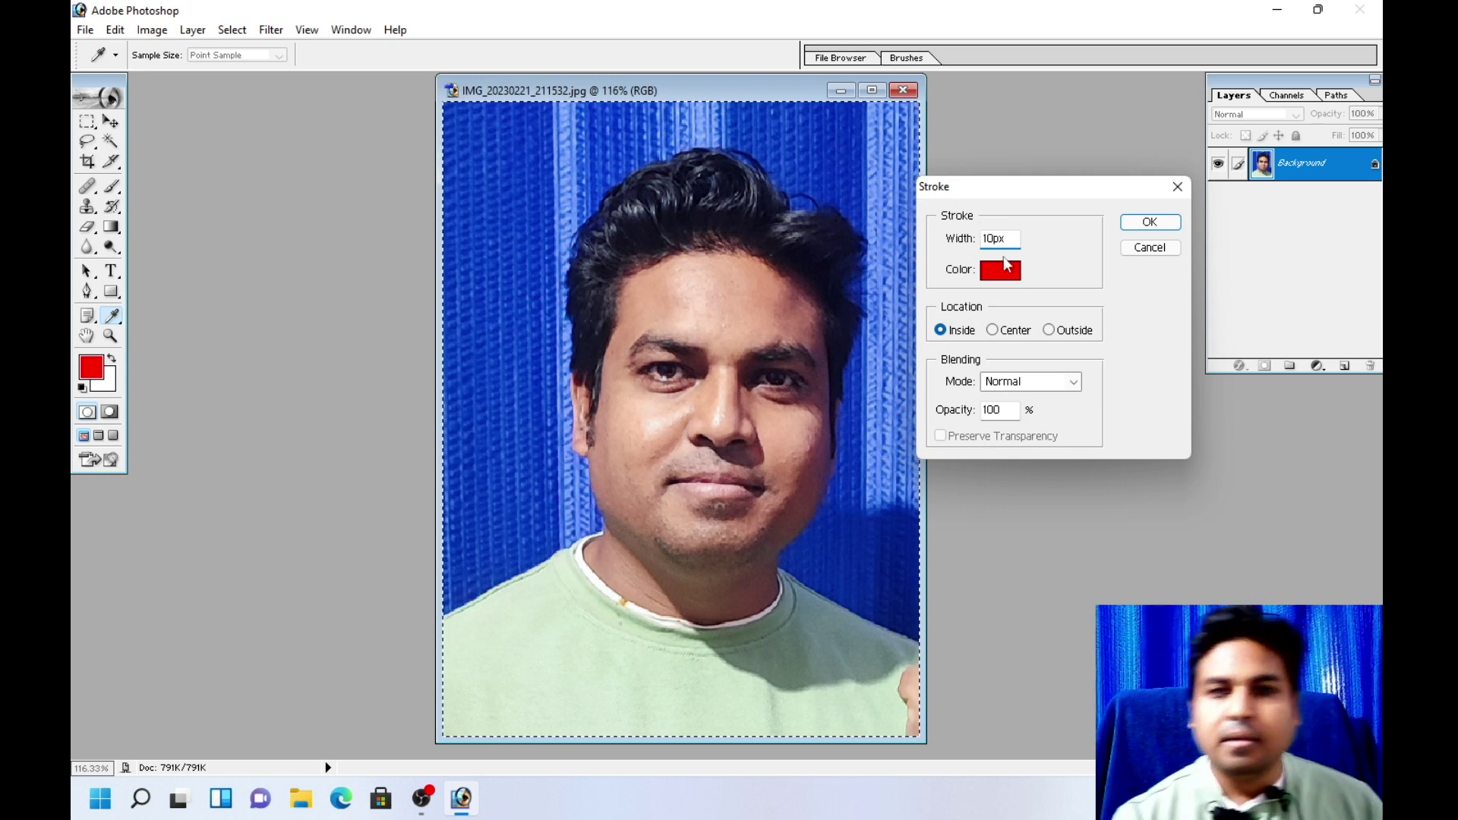
Make the stroke colour red, keep Location Inside, and apply the border.
{"action": "left_click", "coordinate": [1007, 272]}
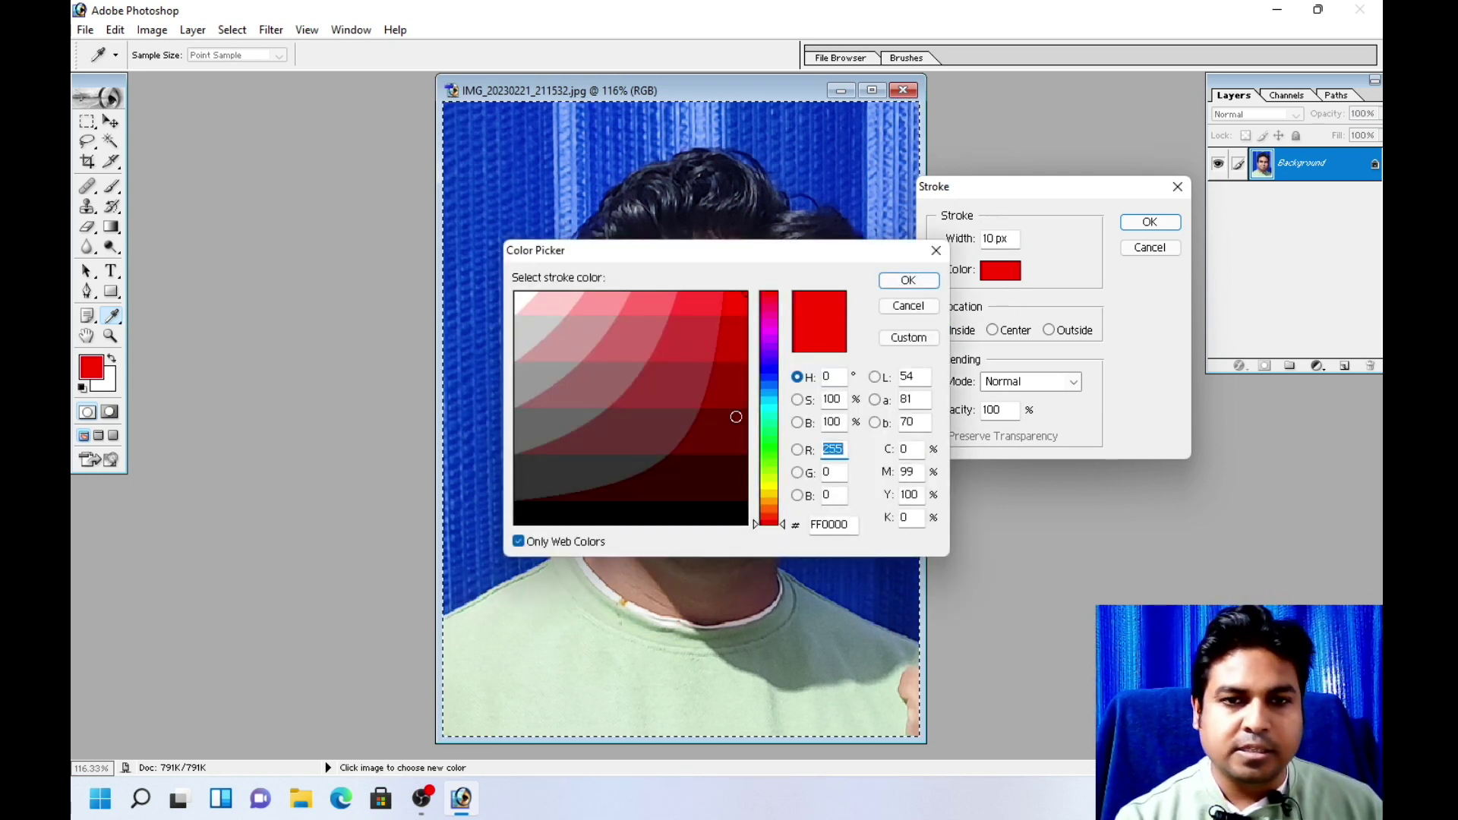
{"action": "left_click", "coordinate": [770, 387]}
{"action": "left_click_drag", "start_coordinate": [780, 393], "coordinate": [780, 303]}
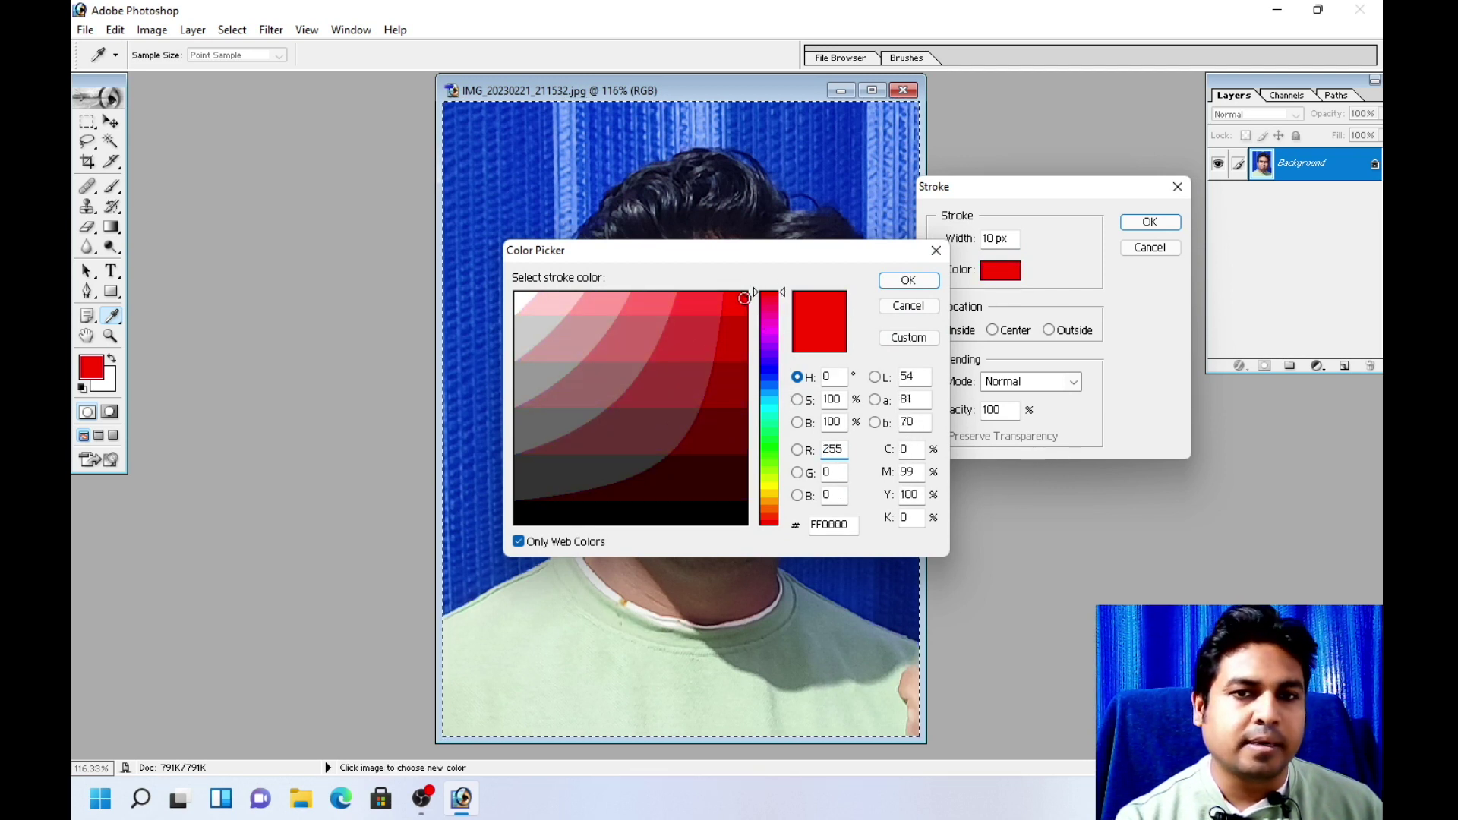
{"action": "left_click", "coordinate": [908, 281]}
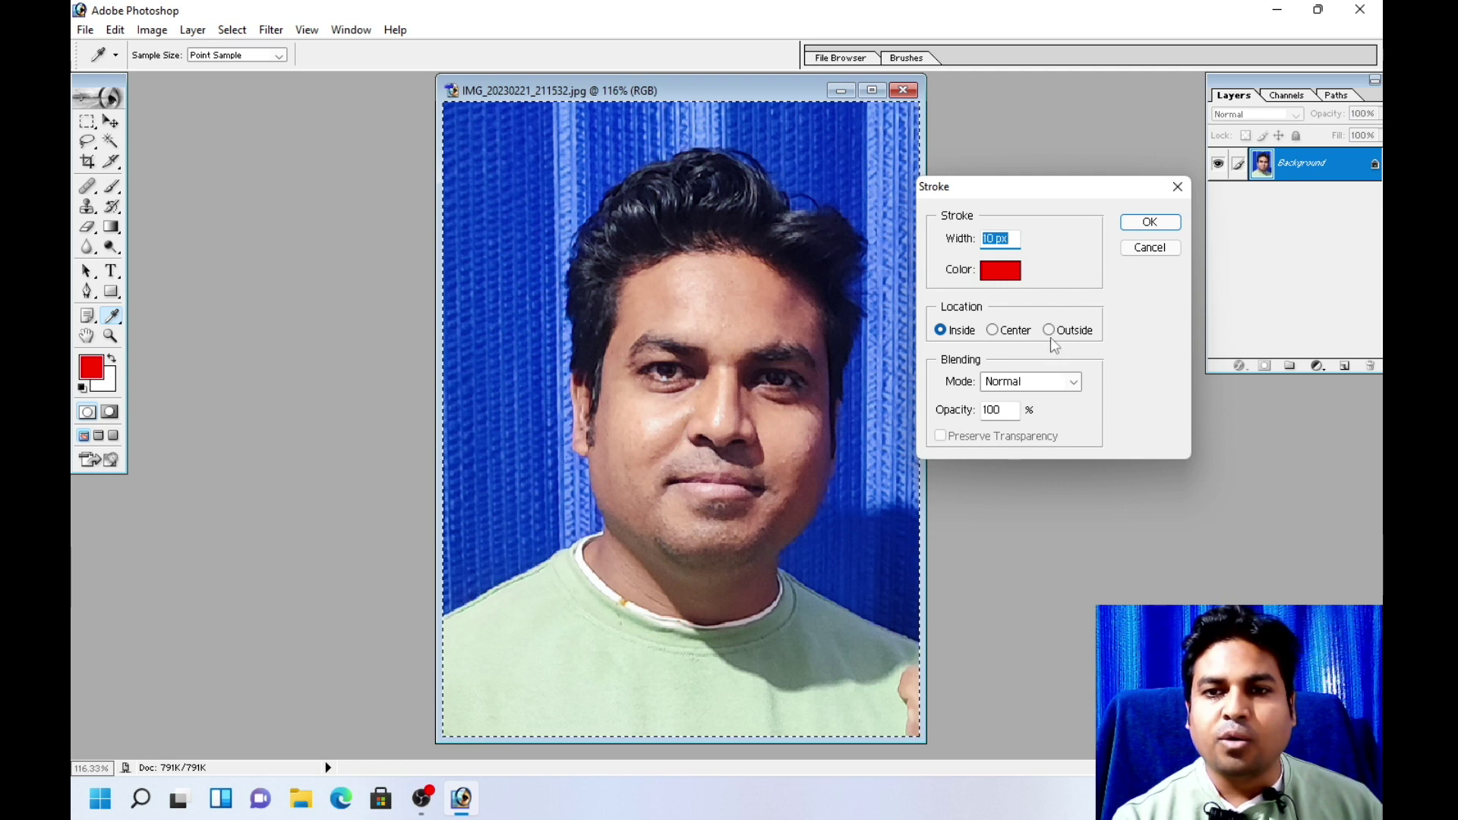
{"action": "left_click", "coordinate": [949, 332]}
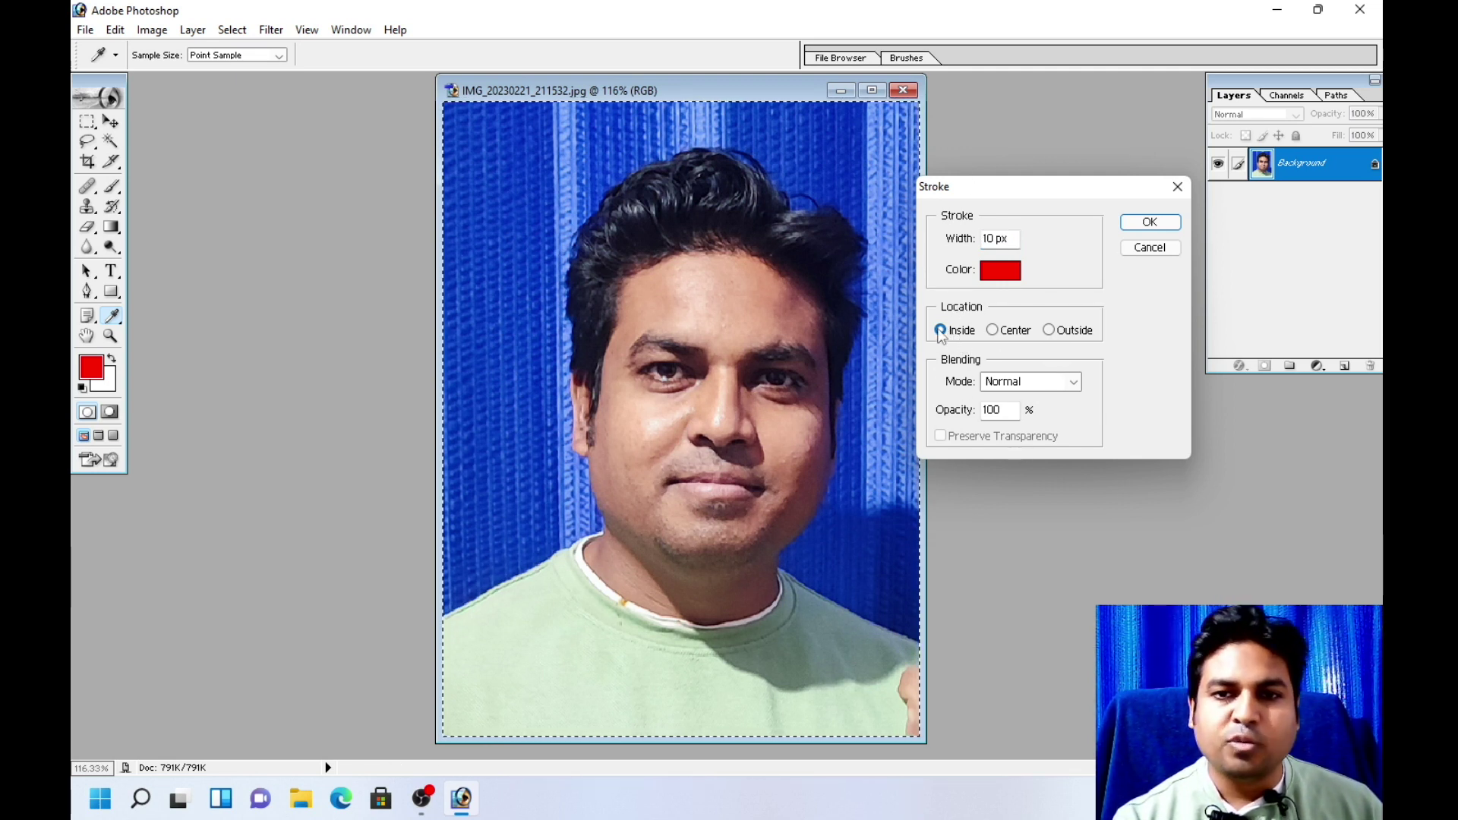
{"action": "left_click", "coordinate": [1139, 223]}
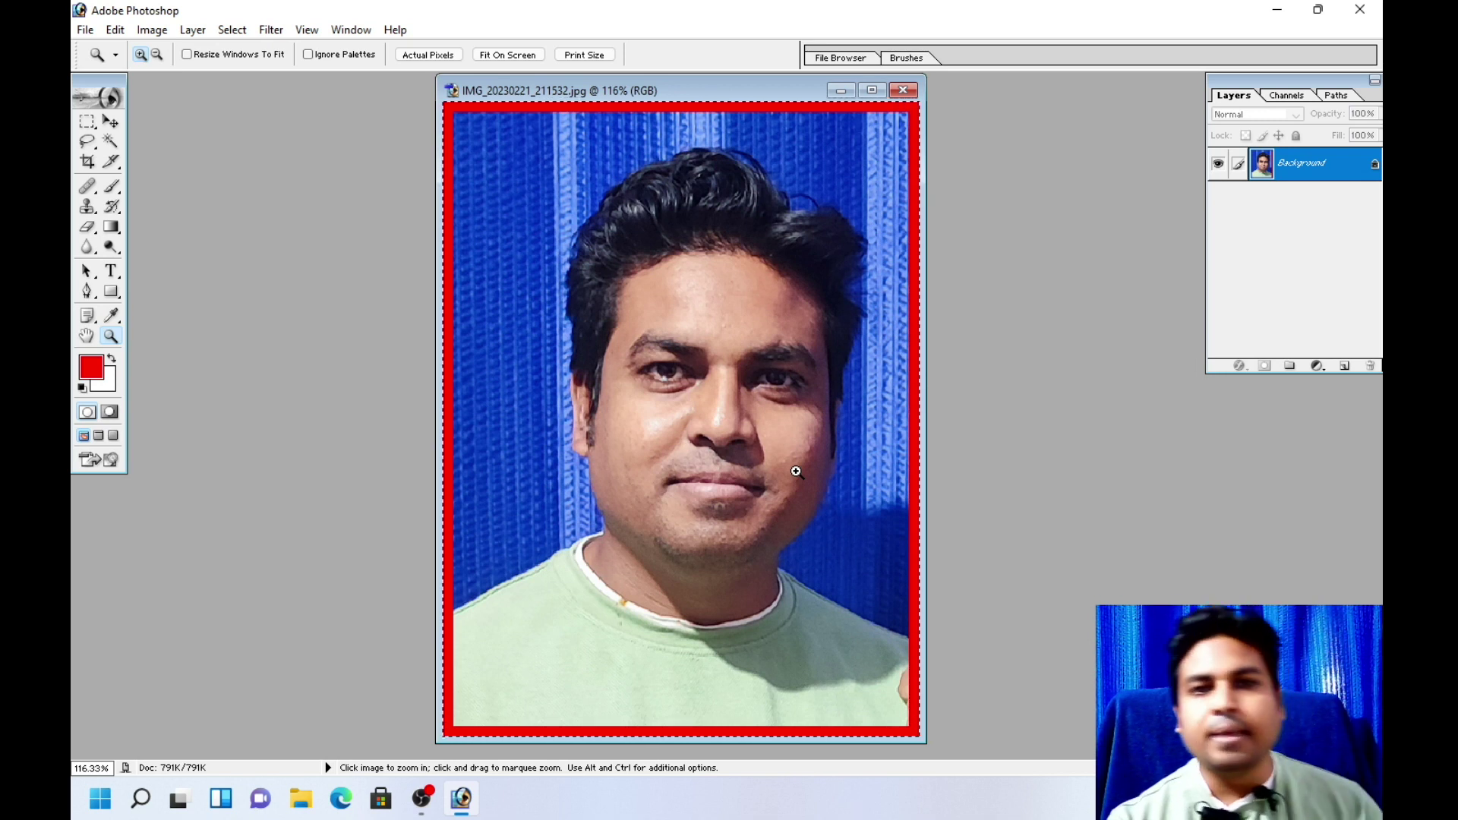
Define the bordered portrait as a pattern named IMG_20230221_211532.jpg.
{"action": "key", "text": "alt+e"}
{"action": "key", "text": "t"}
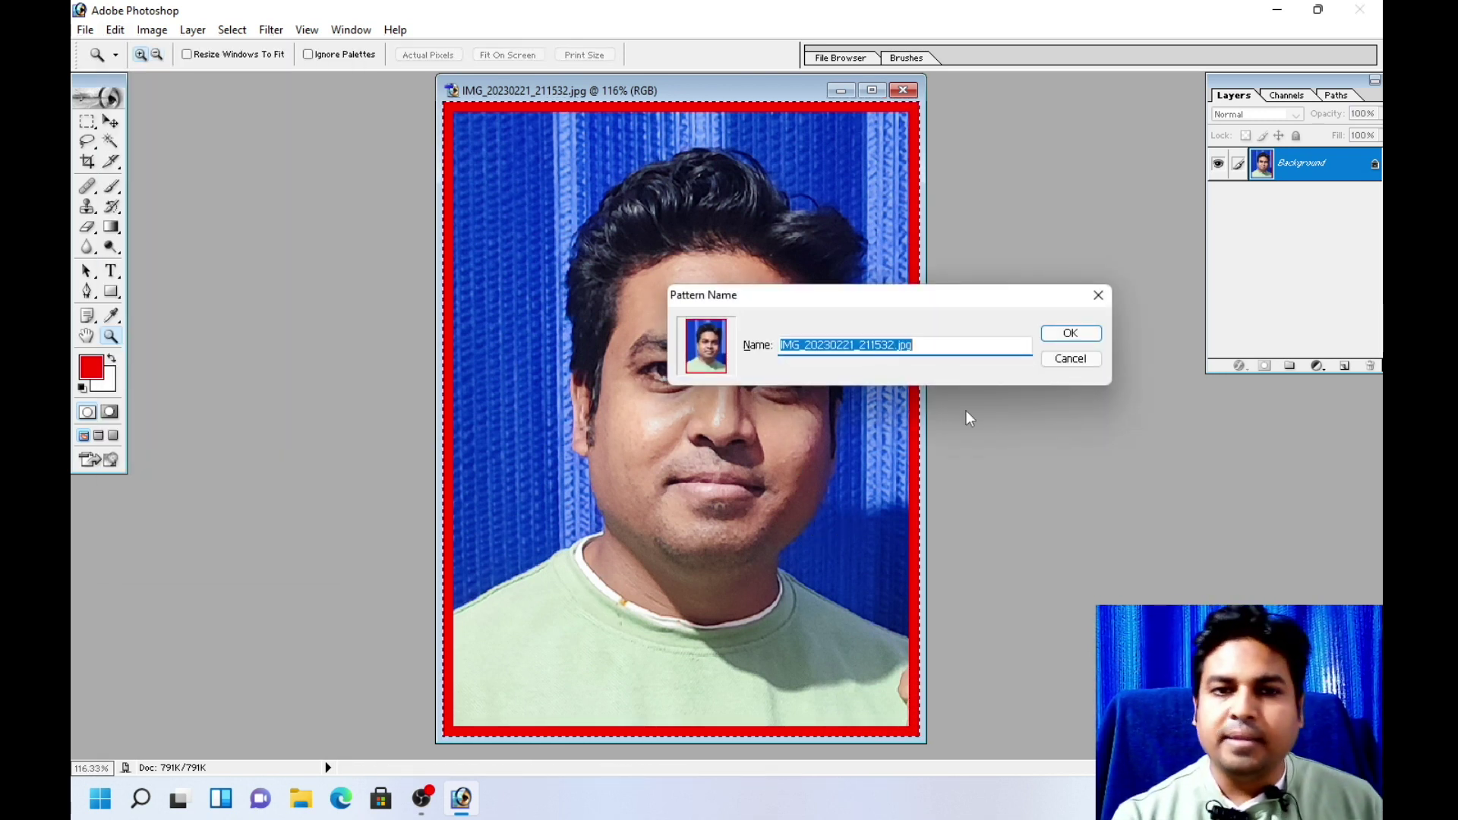
{"action": "left_click", "coordinate": [1099, 295]}
{"action": "left_click", "coordinate": [115, 29]}
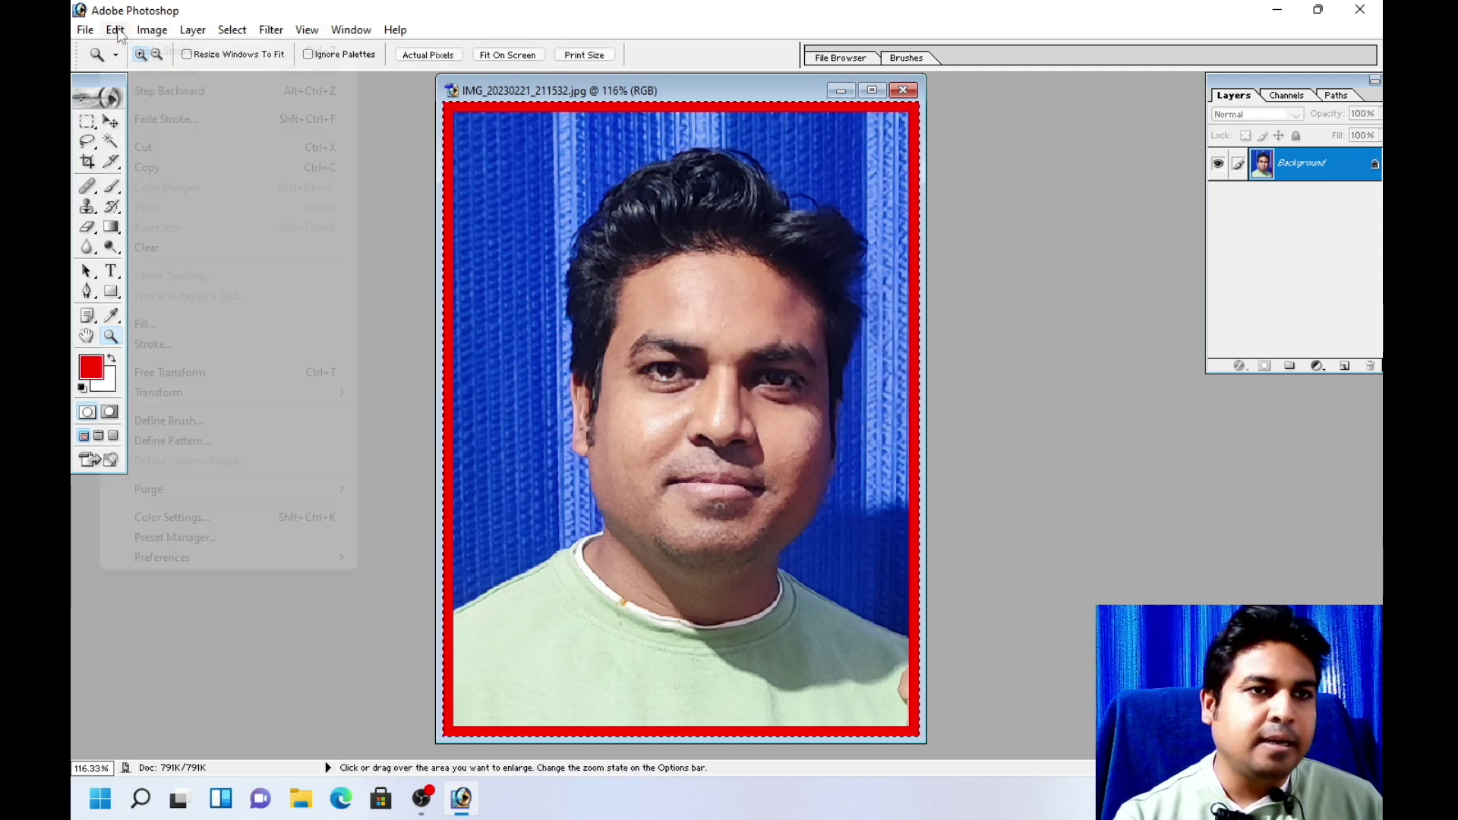
{"action": "left_click", "coordinate": [217, 441]}
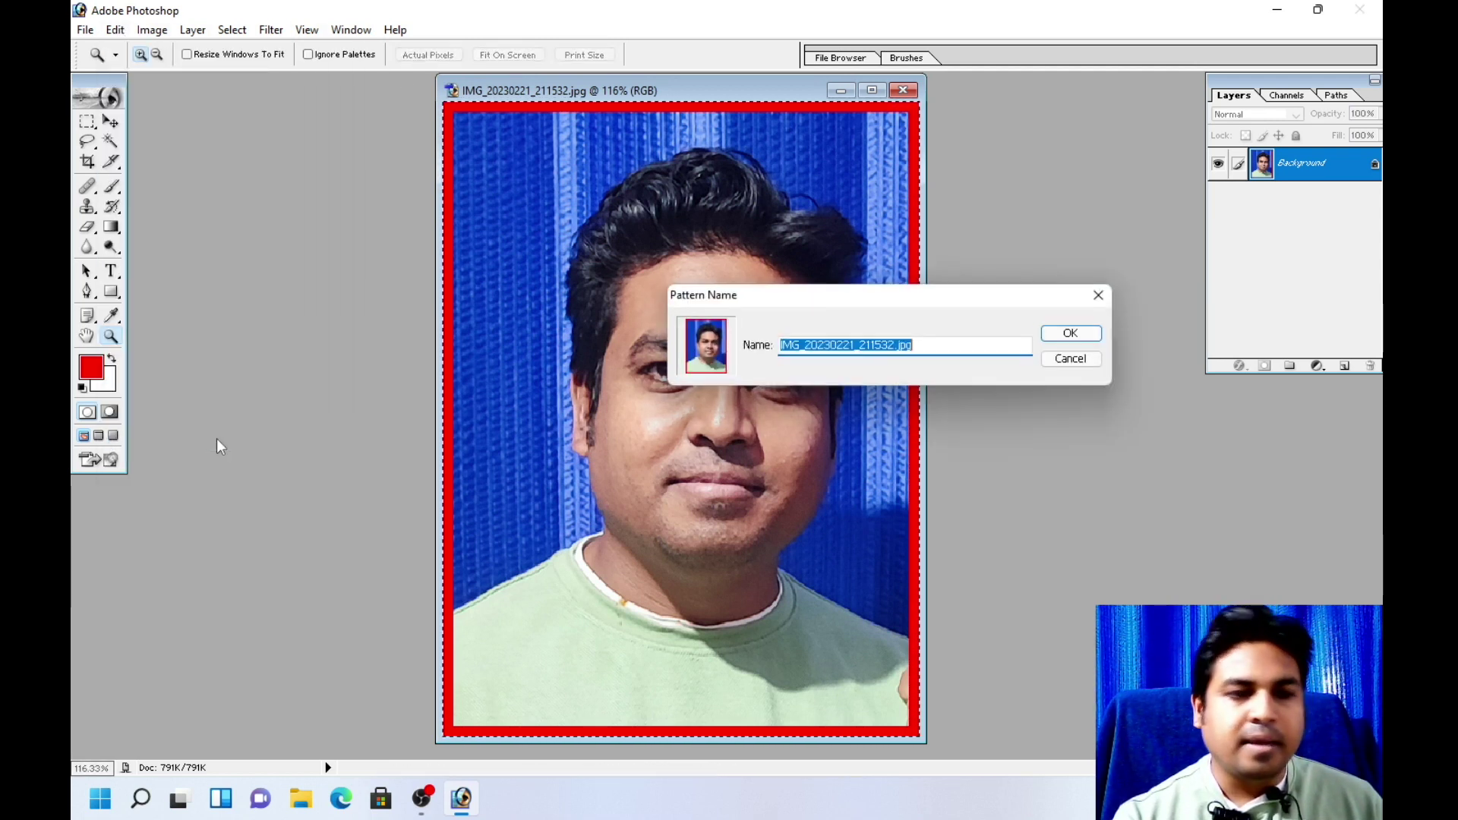
{"action": "left_click_drag", "start_coordinate": [872, 298], "coordinate": [852, 225]}
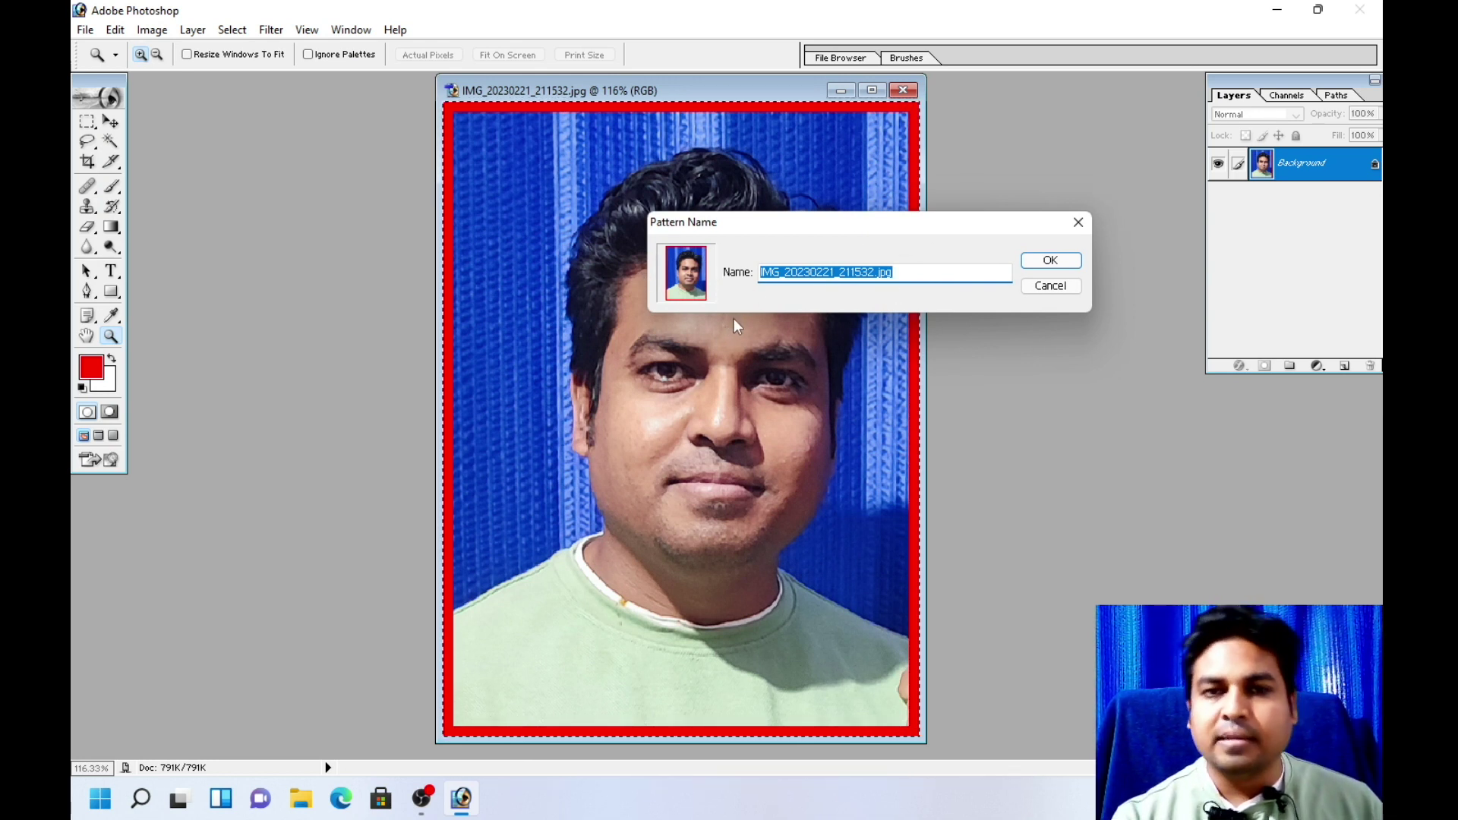
{"action": "left_click", "coordinate": [1051, 260]}
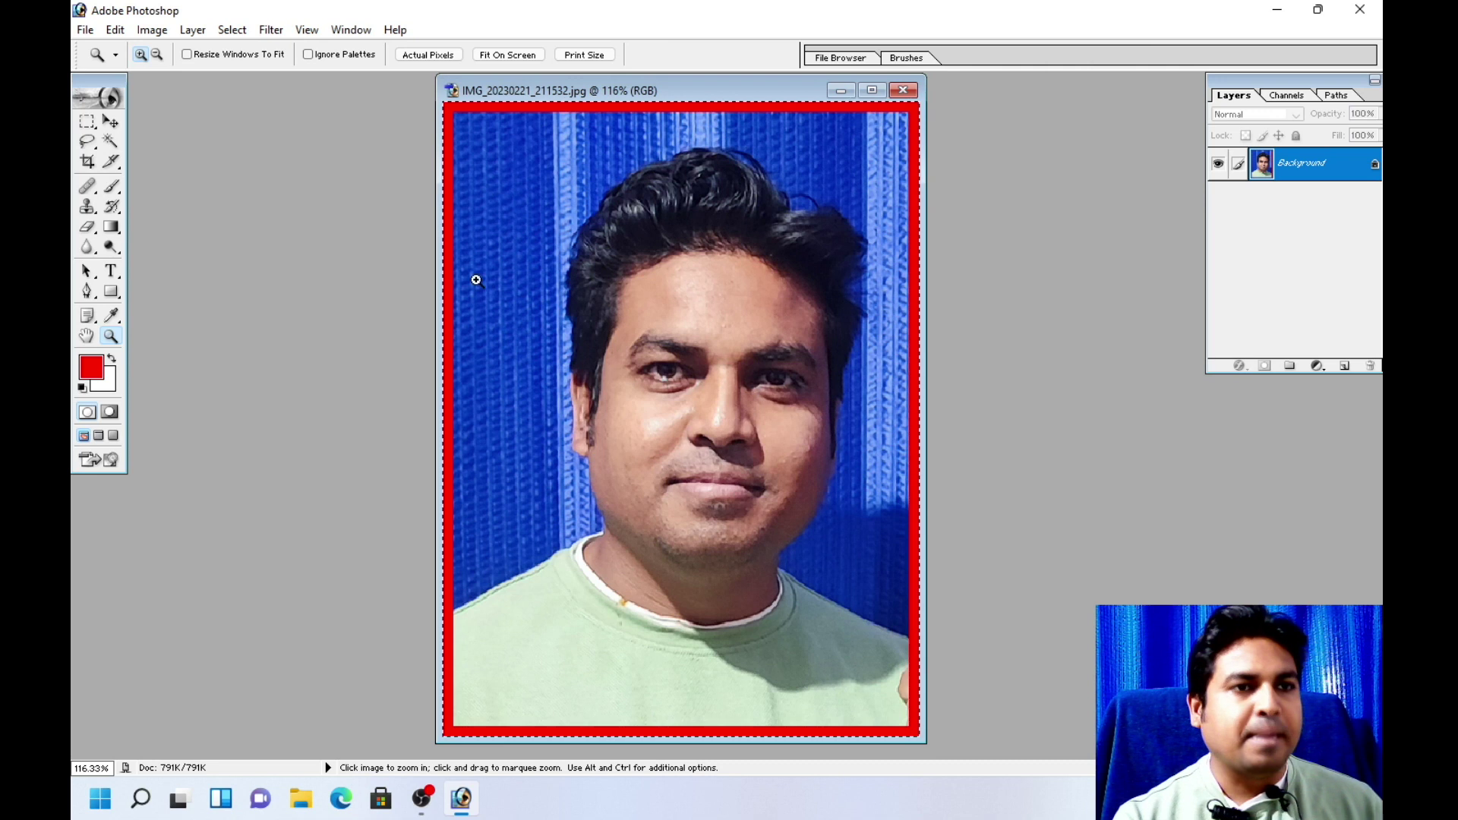
Bring up the New document settings and choose the 4 x 6 preset size.
{"action": "left_click", "coordinate": [85, 30]}
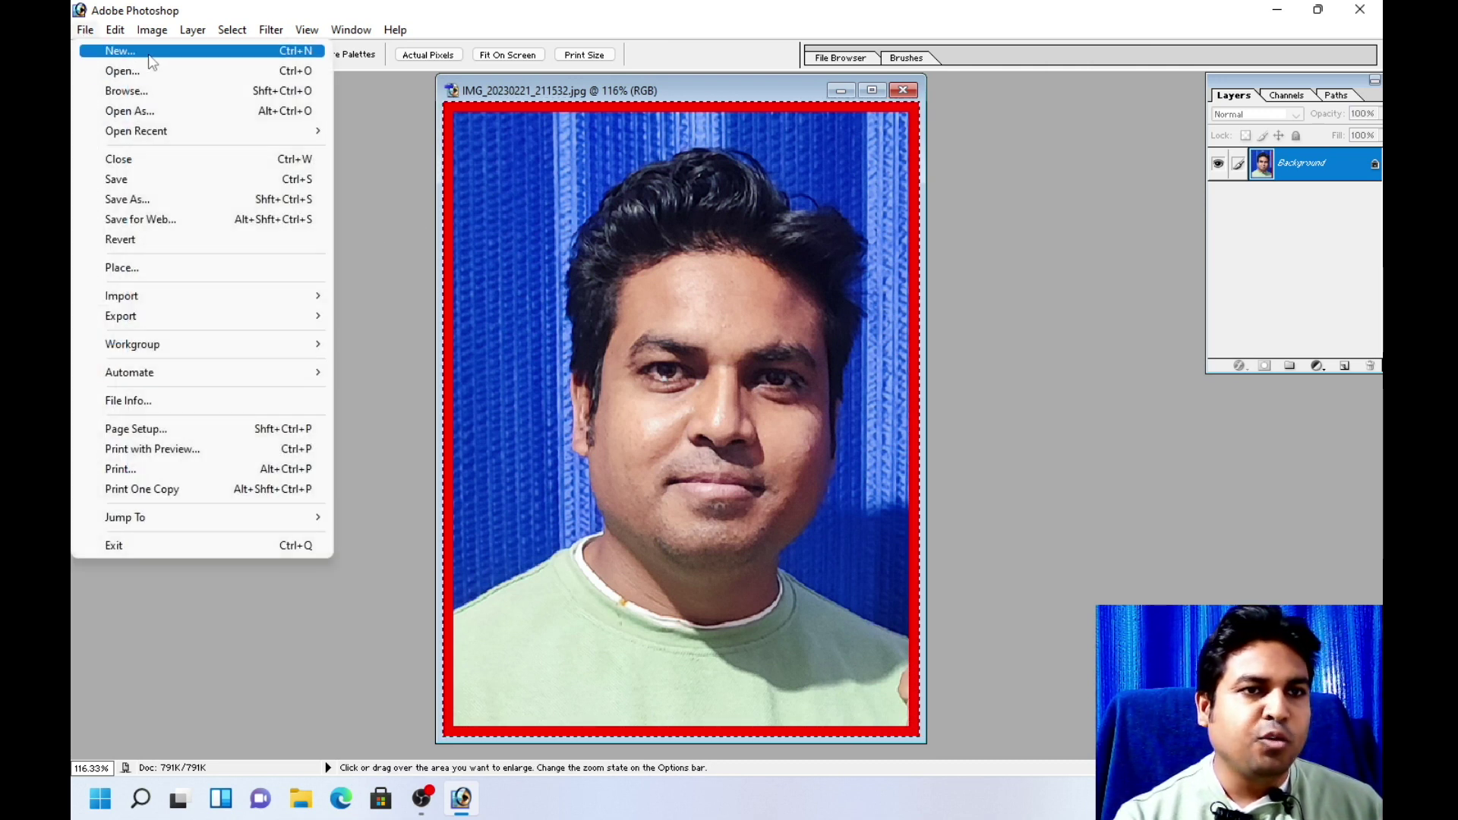
{"action": "left_click", "coordinate": [114, 48]}
{"action": "left_click", "coordinate": [859, 263]}
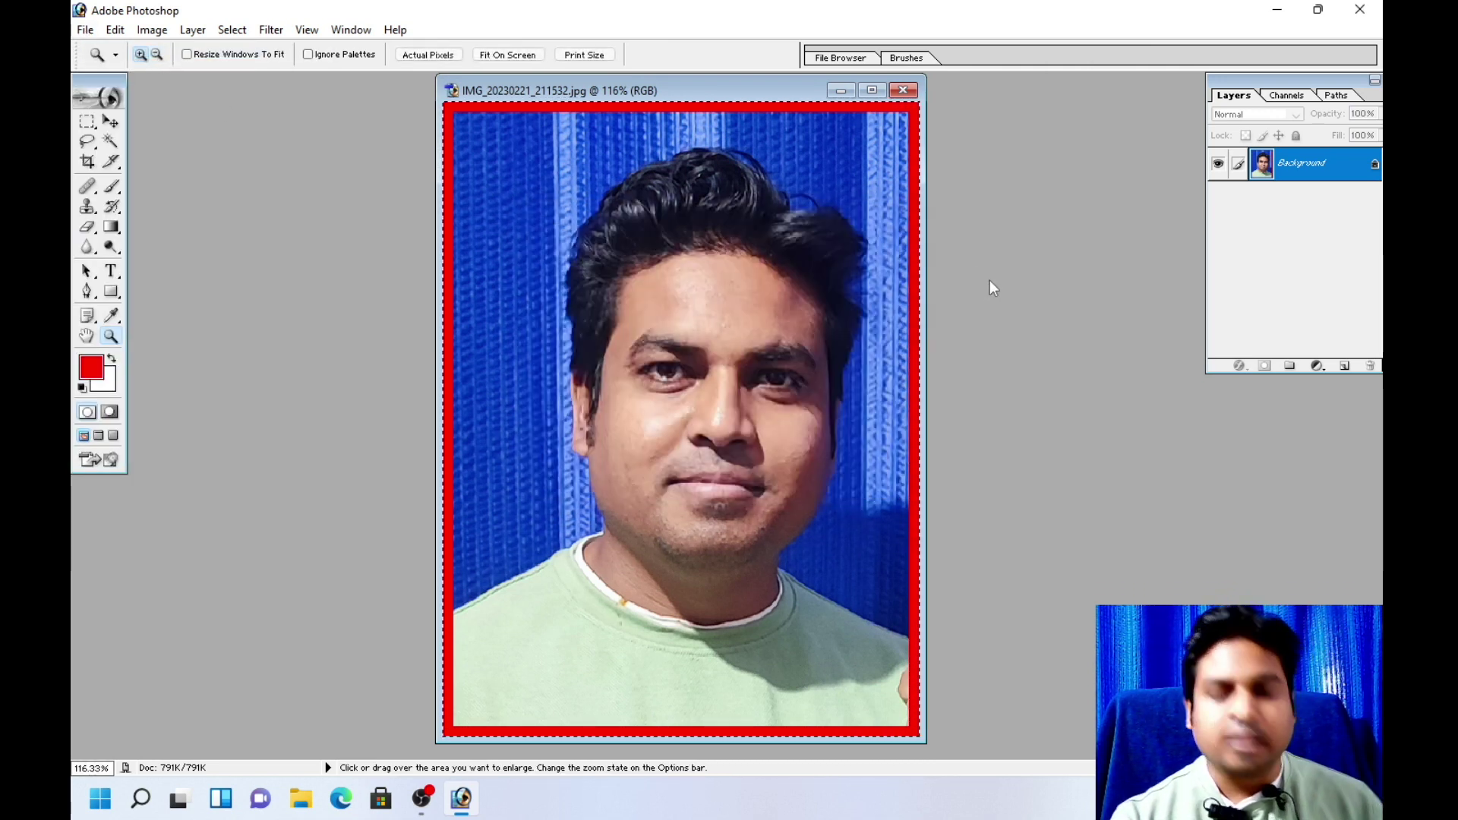
{"action": "key", "text": "ctrl+n"}
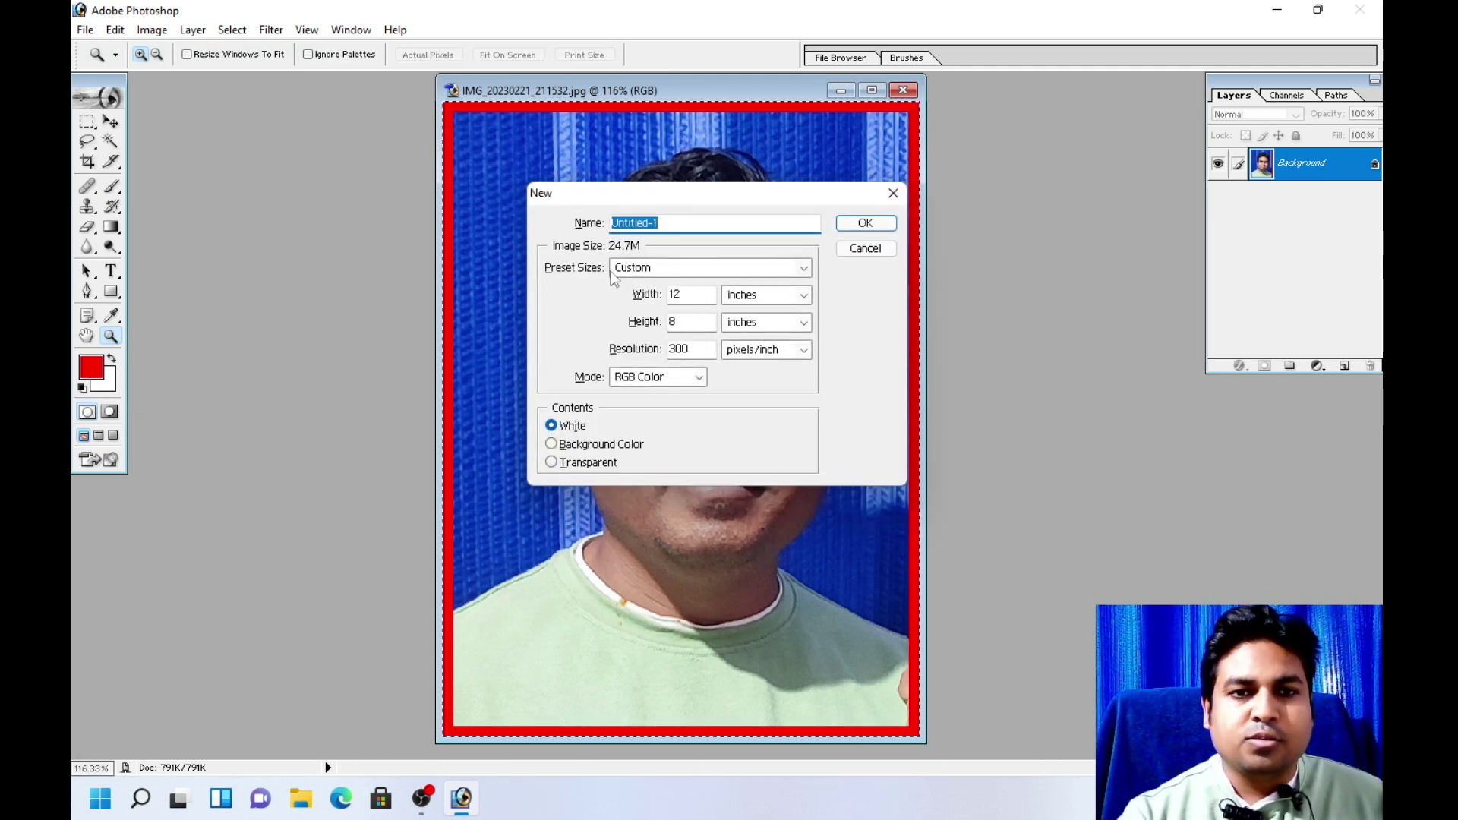
{"action": "left_click", "coordinate": [804, 271]}
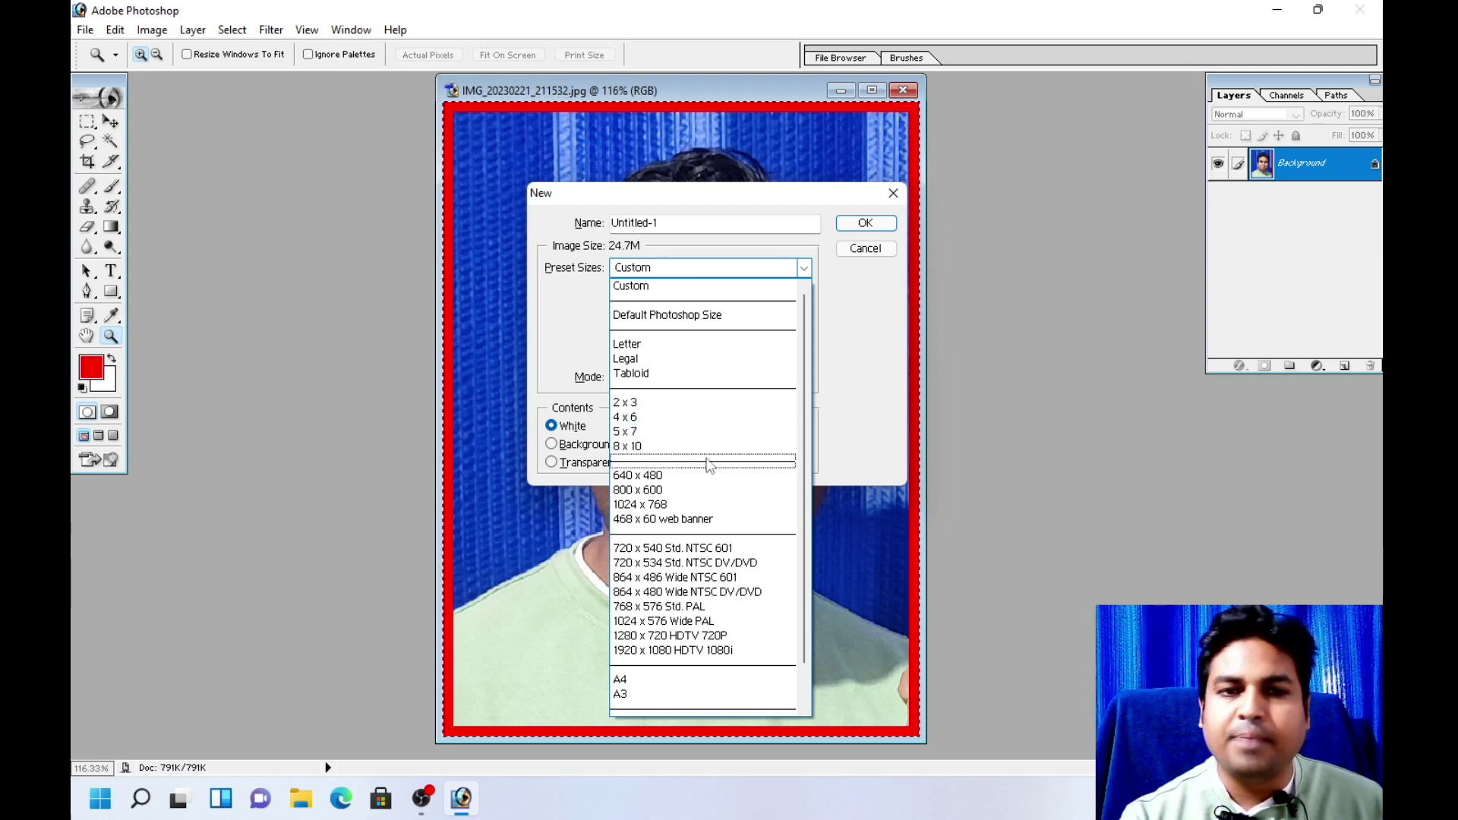
{"action": "left_click", "coordinate": [662, 416]}
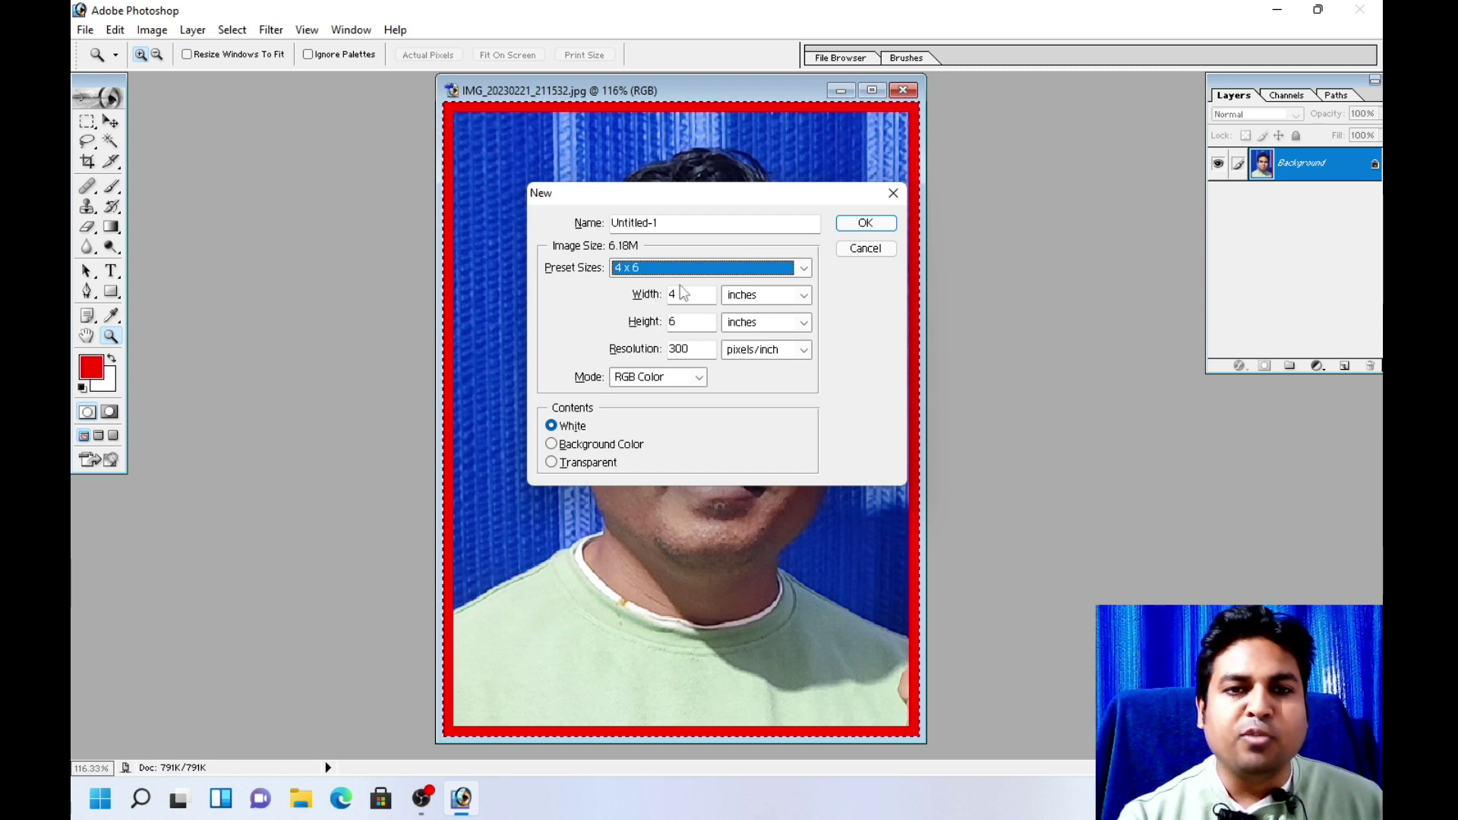
Change the size to 12 × 8 inches and create the blank document.
{"action": "key", "text": "Tab"}
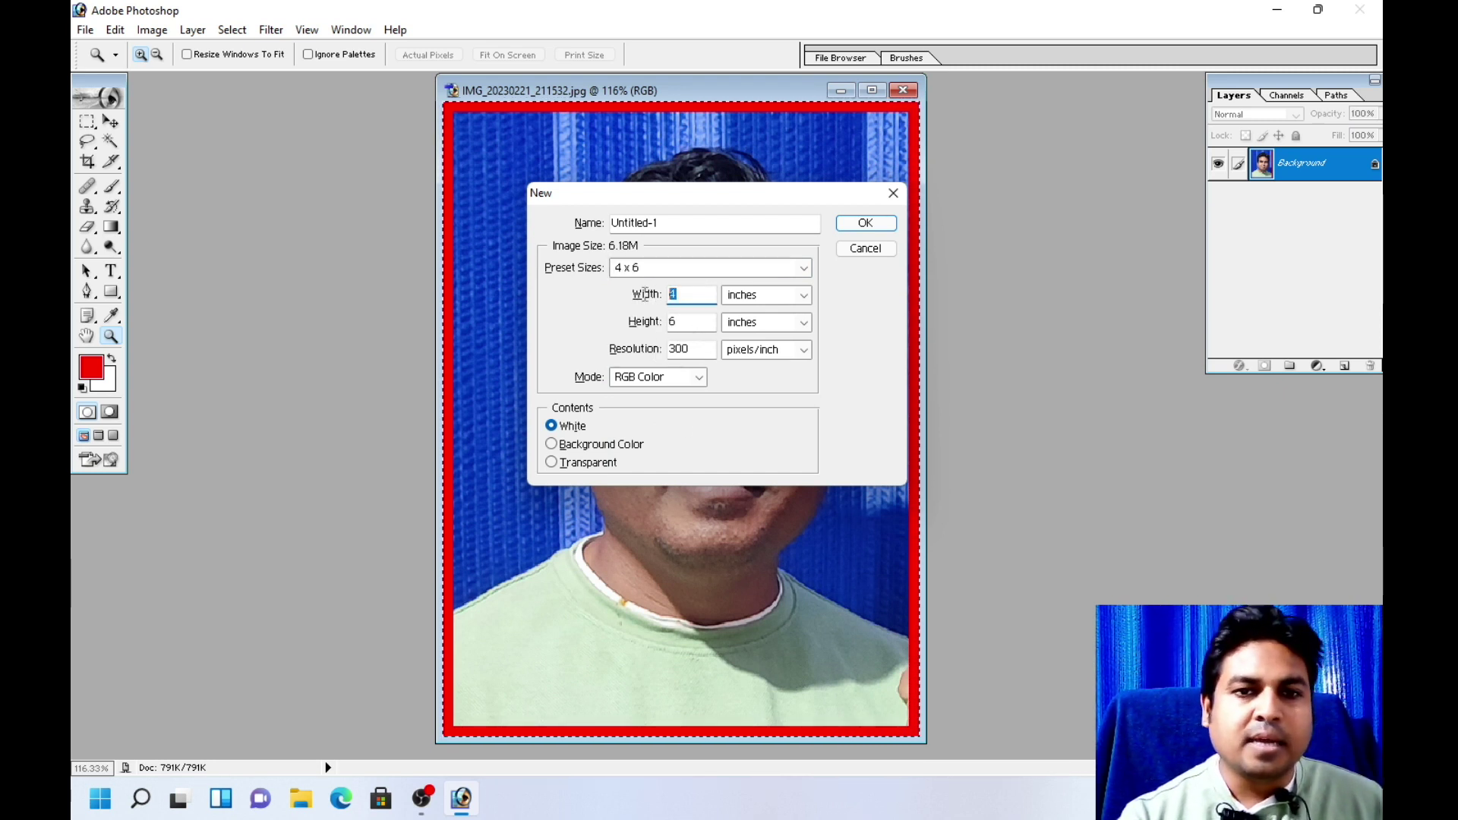
{"action": "type", "text": "6"}
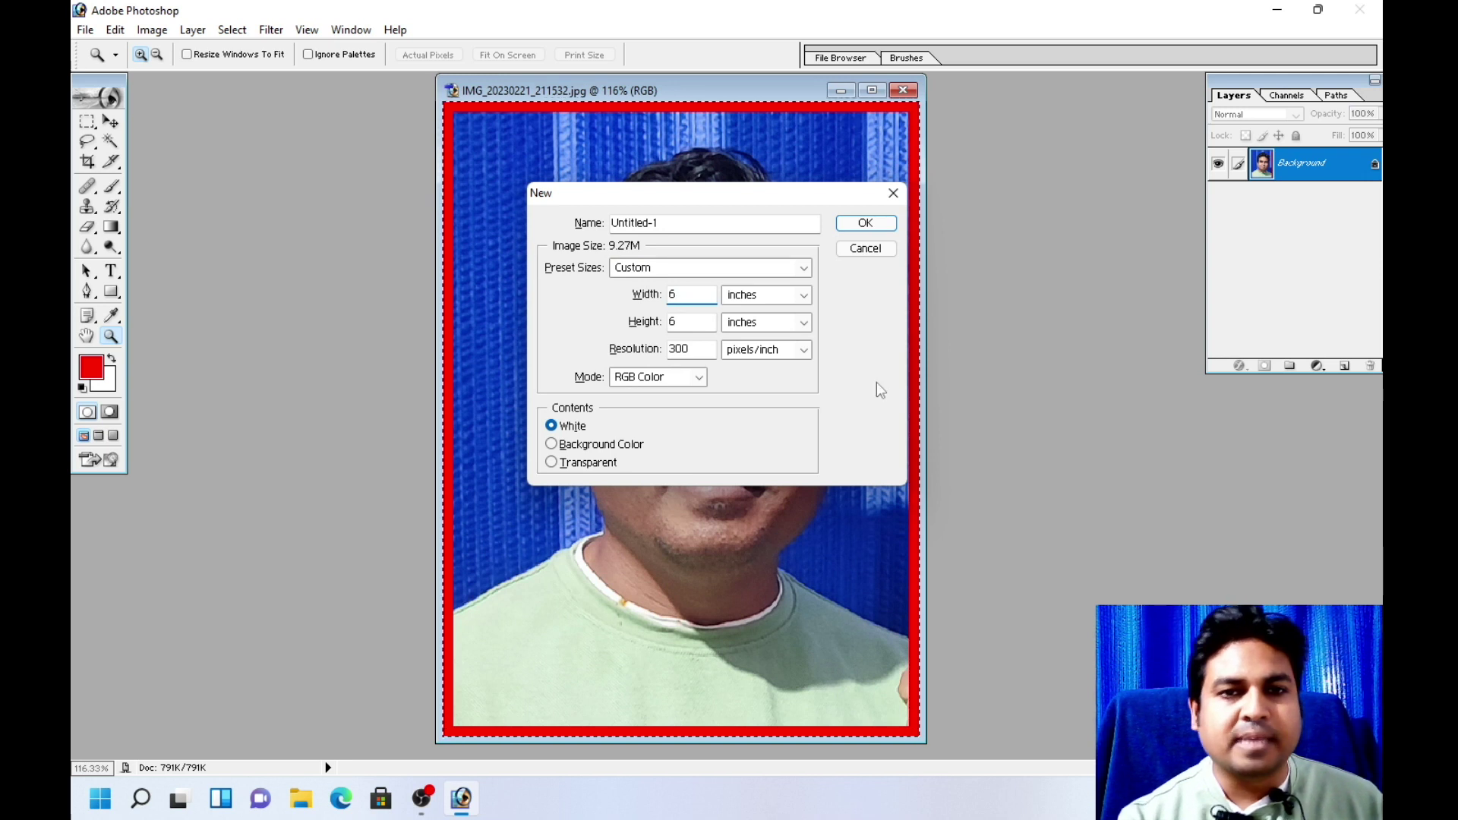
{"action": "left_click", "coordinate": [690, 323]}
{"action": "double_click", "coordinate": [689, 323]}
{"action": "type", "text": "4"}
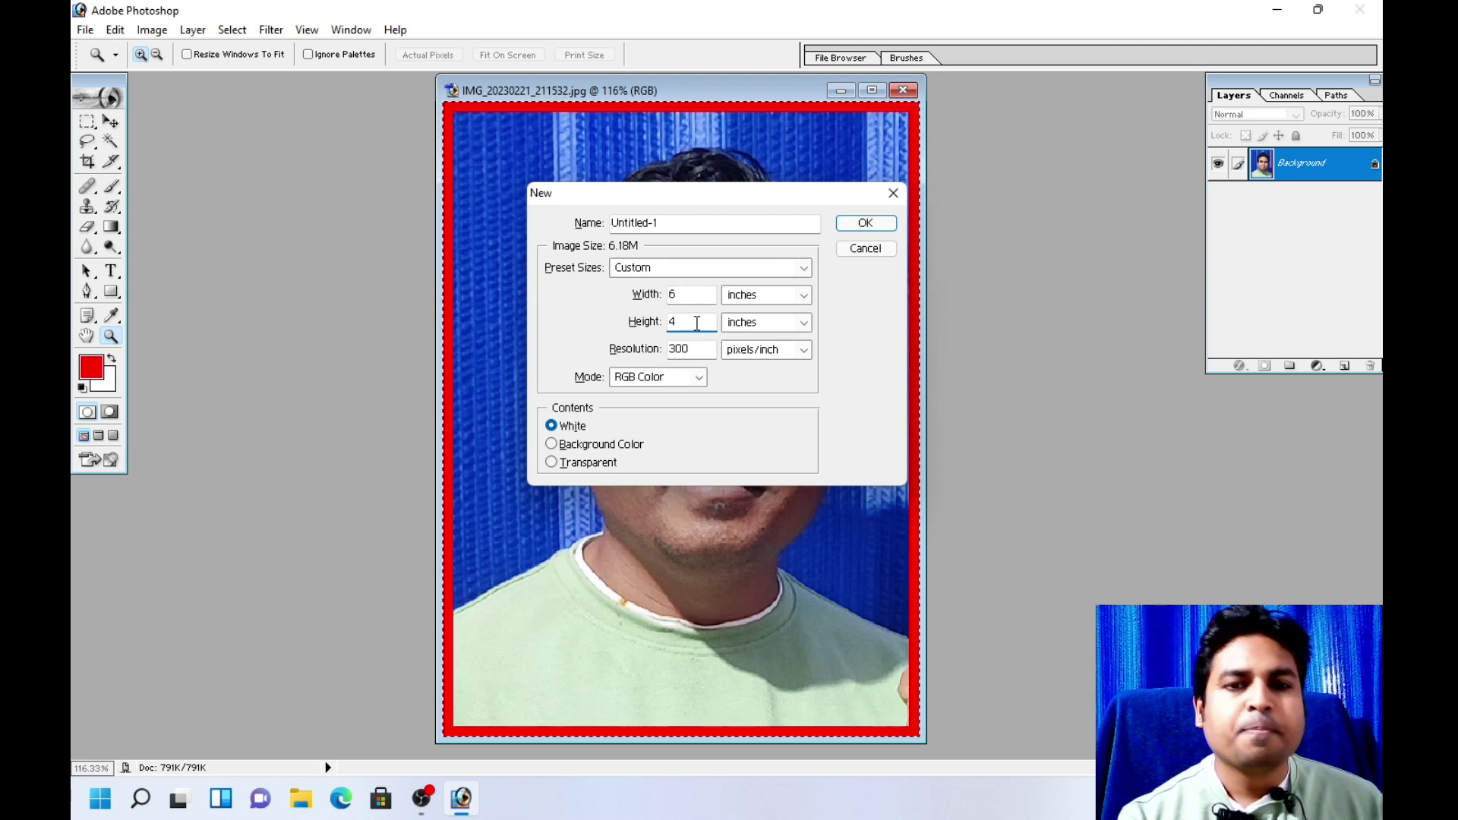
{"action": "type", "text": "12"}
{"action": "double_click", "coordinate": [689, 322]}
{"action": "type", "text": "8"}
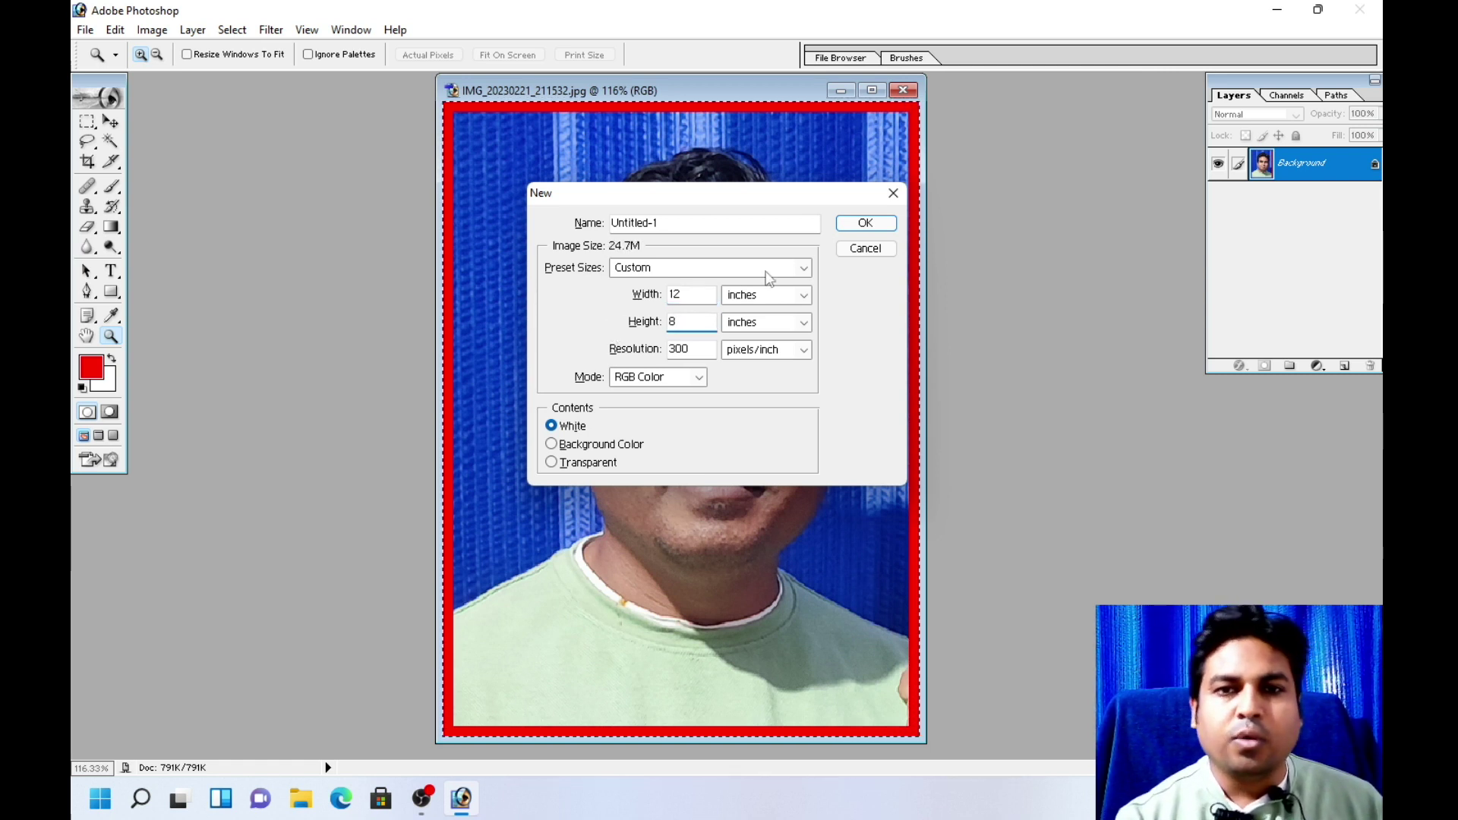
{"action": "left_click", "coordinate": [866, 224]}
{"action": "left_click_drag", "start_coordinate": [431, 102], "coordinate": [552, 101]}
Try the Fill settings for the sheet with Pattern as contents, then dismiss them.
{"action": "left_click", "coordinate": [116, 30]}
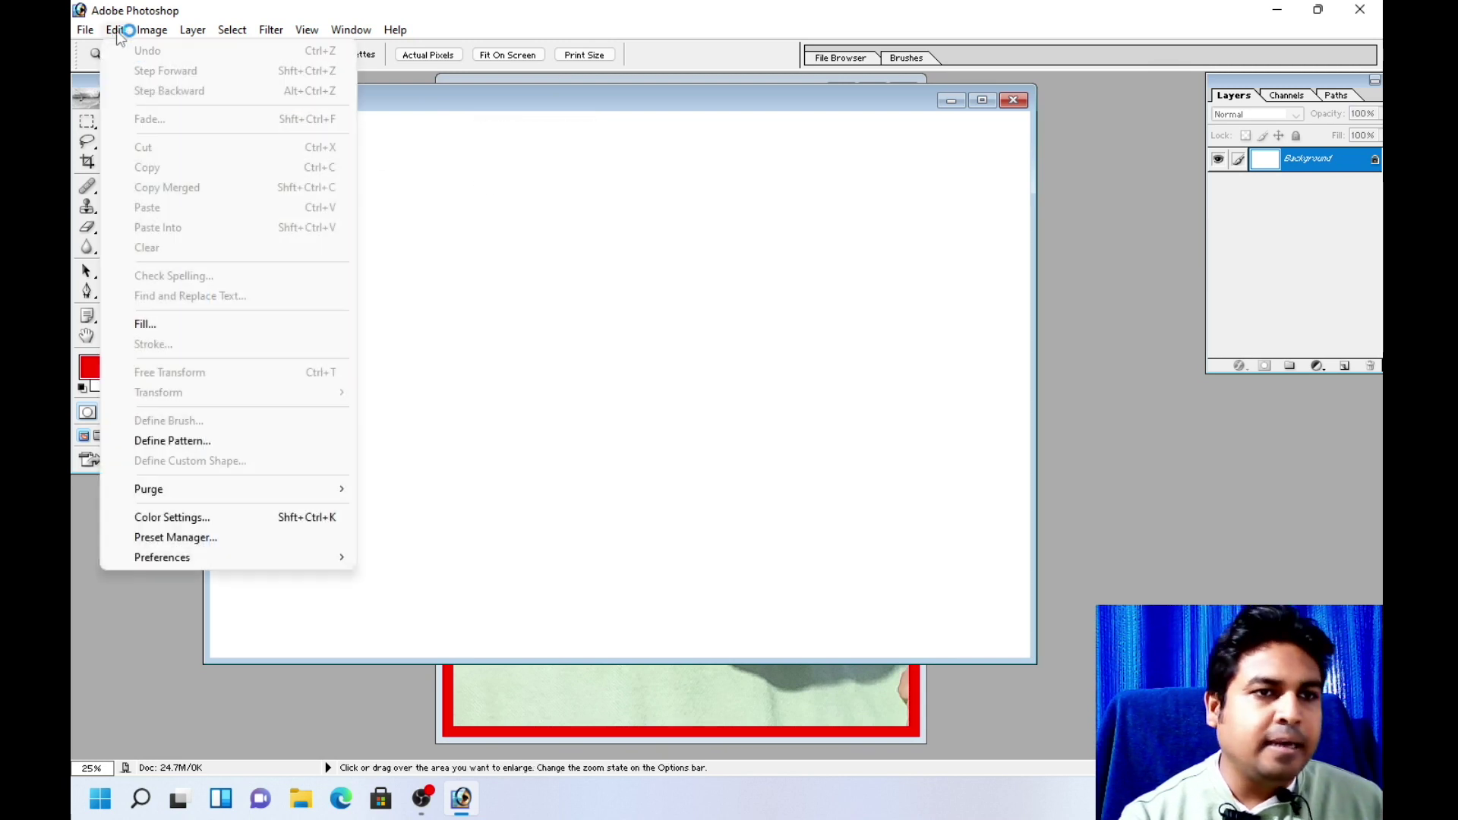
{"action": "left_click", "coordinate": [161, 325]}
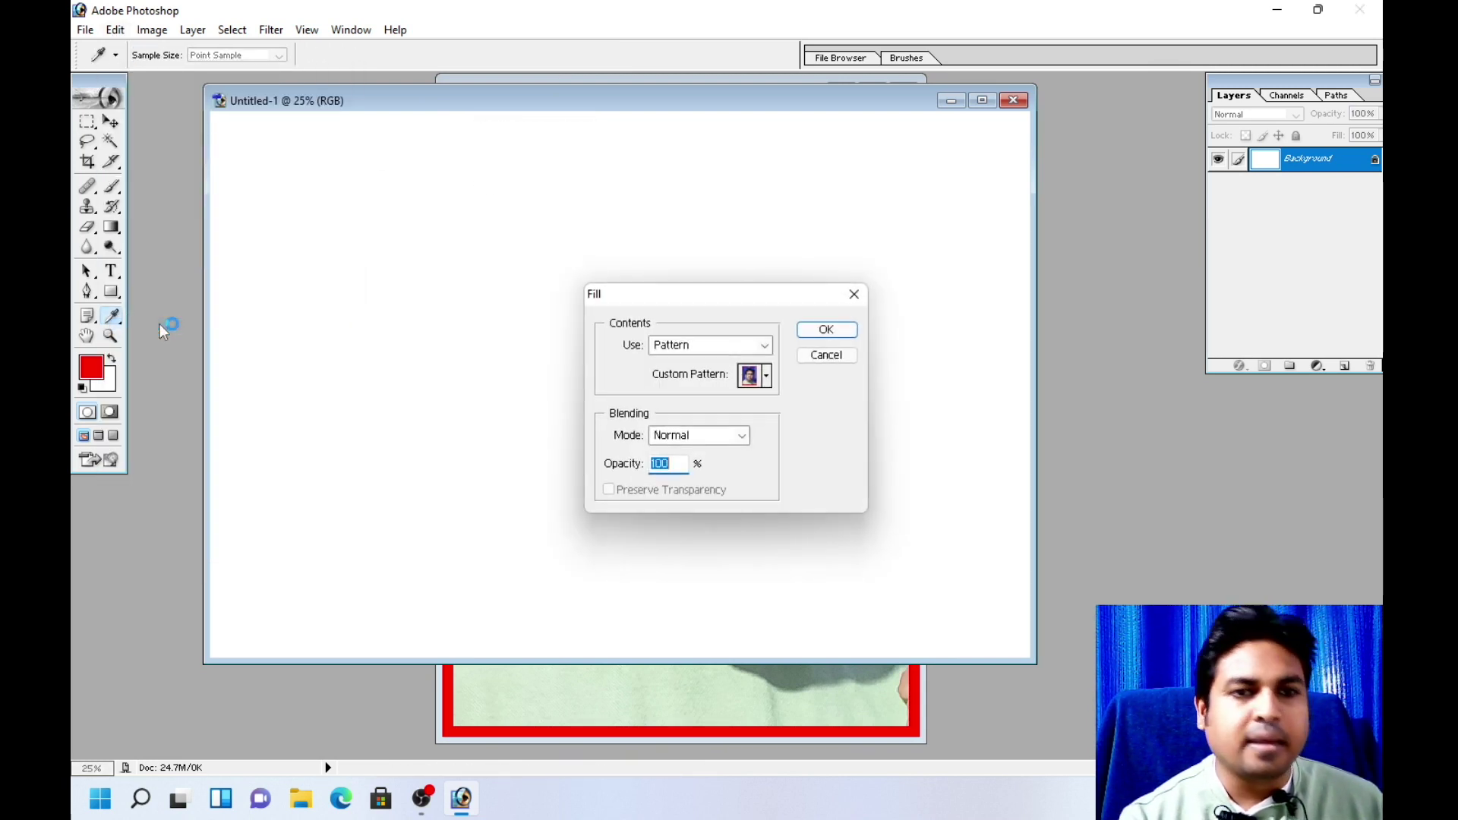
{"action": "left_click", "coordinate": [765, 345]}
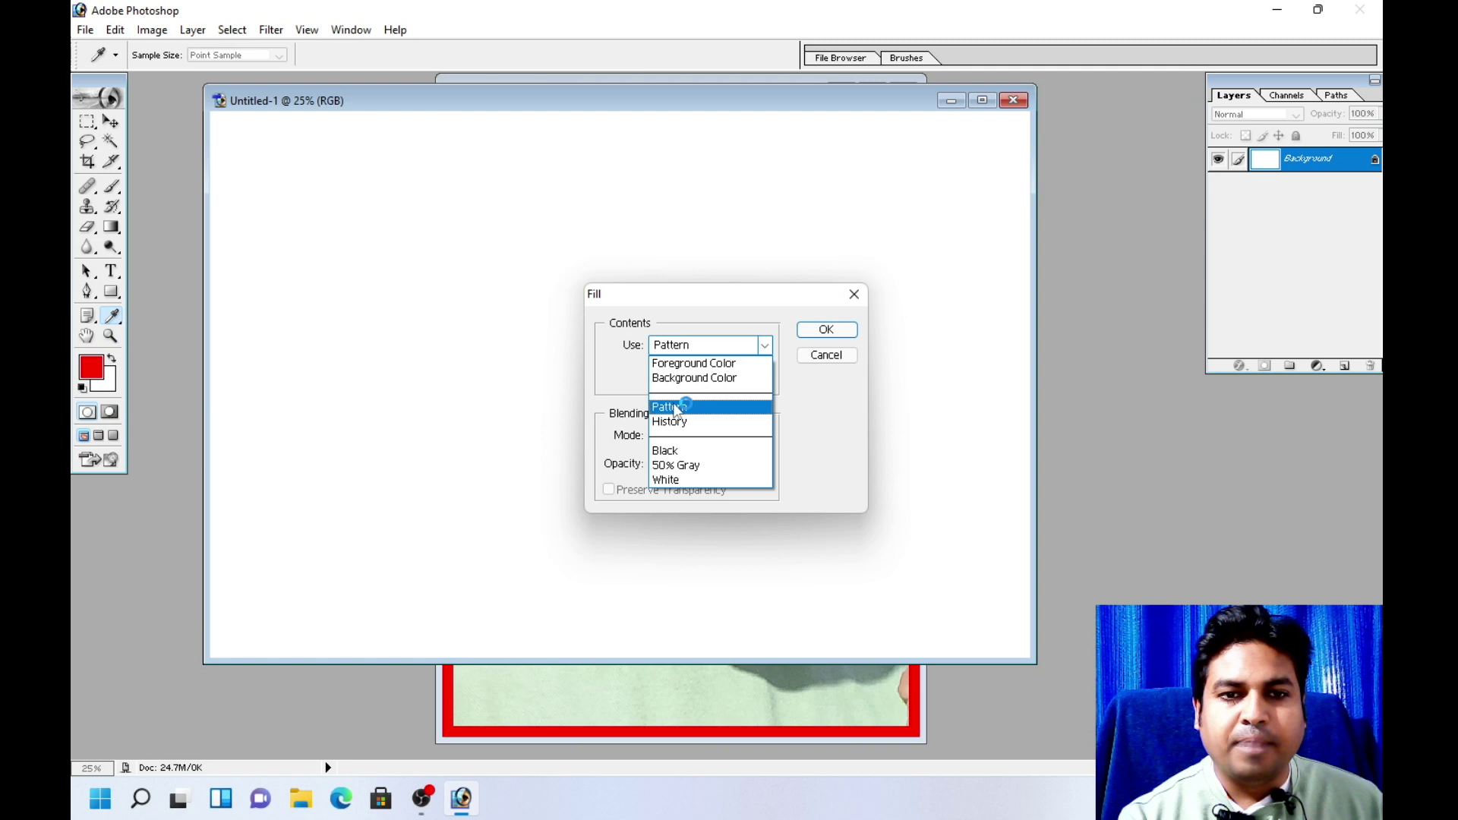
{"action": "left_click", "coordinate": [684, 408]}
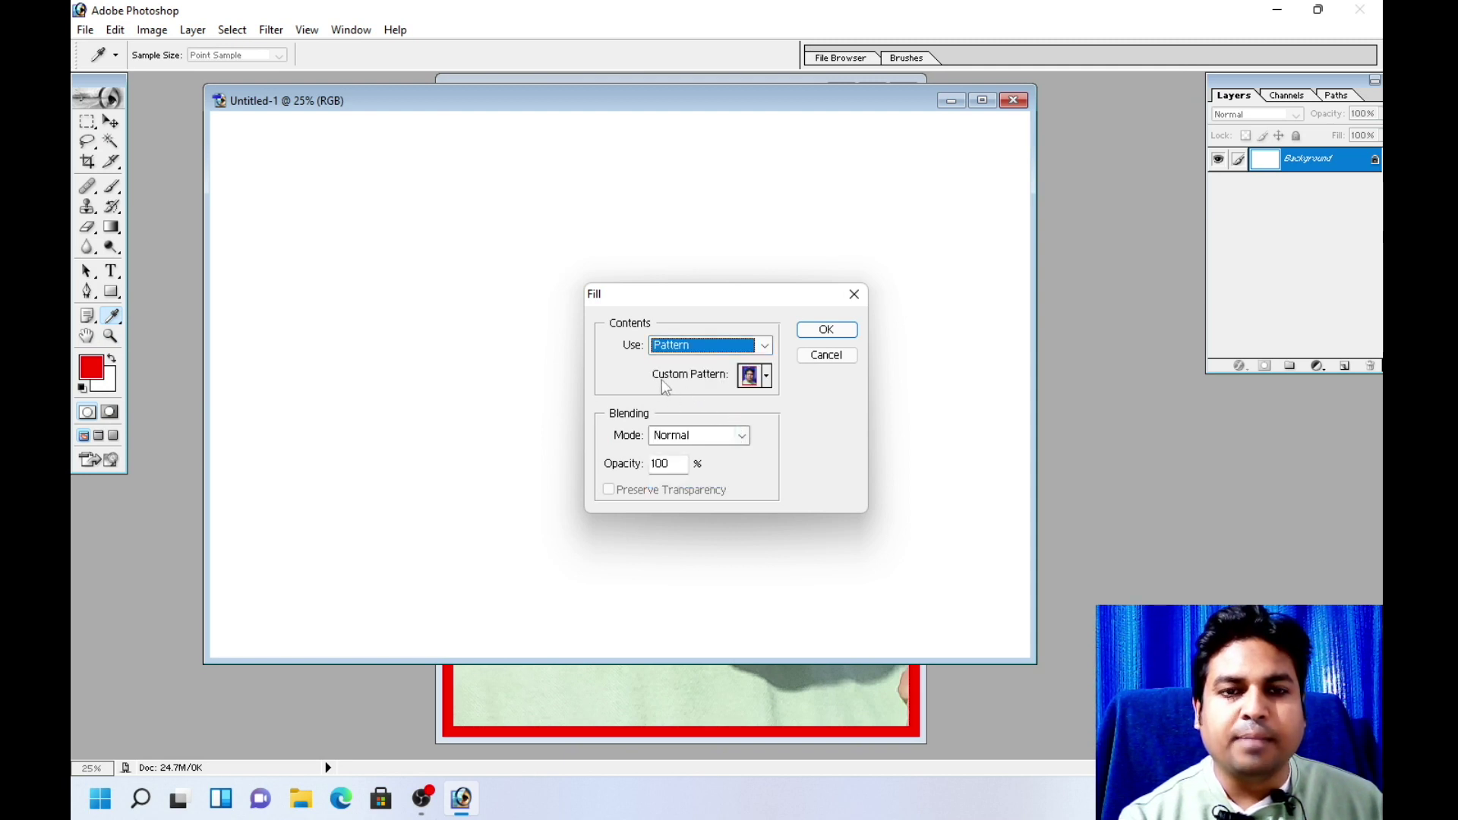
{"action": "left_click", "coordinate": [767, 377]}
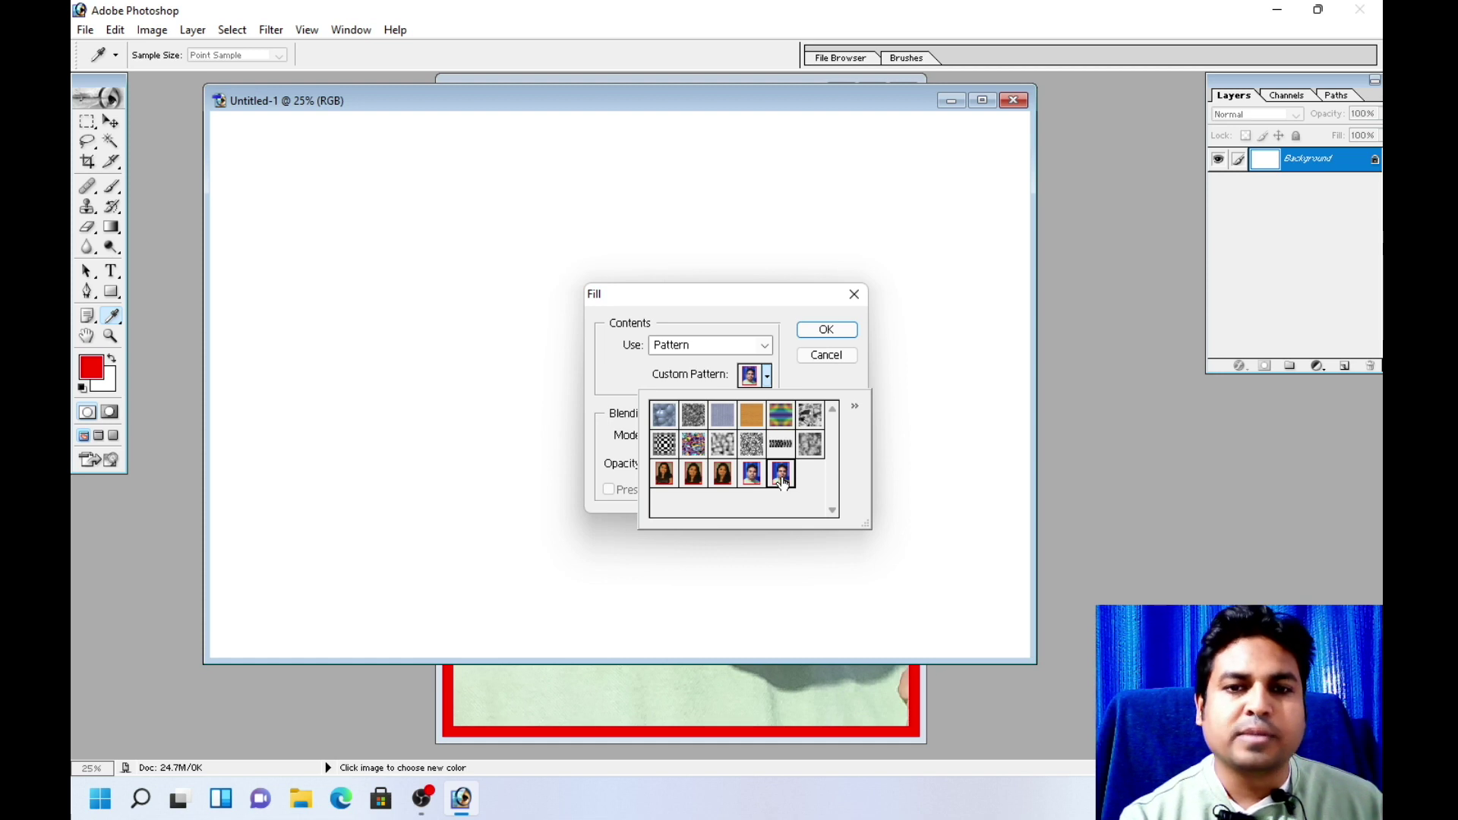
{"action": "key", "text": "Escape"}
{"action": "key", "text": "Escape"}
{"action": "key", "text": "z"}
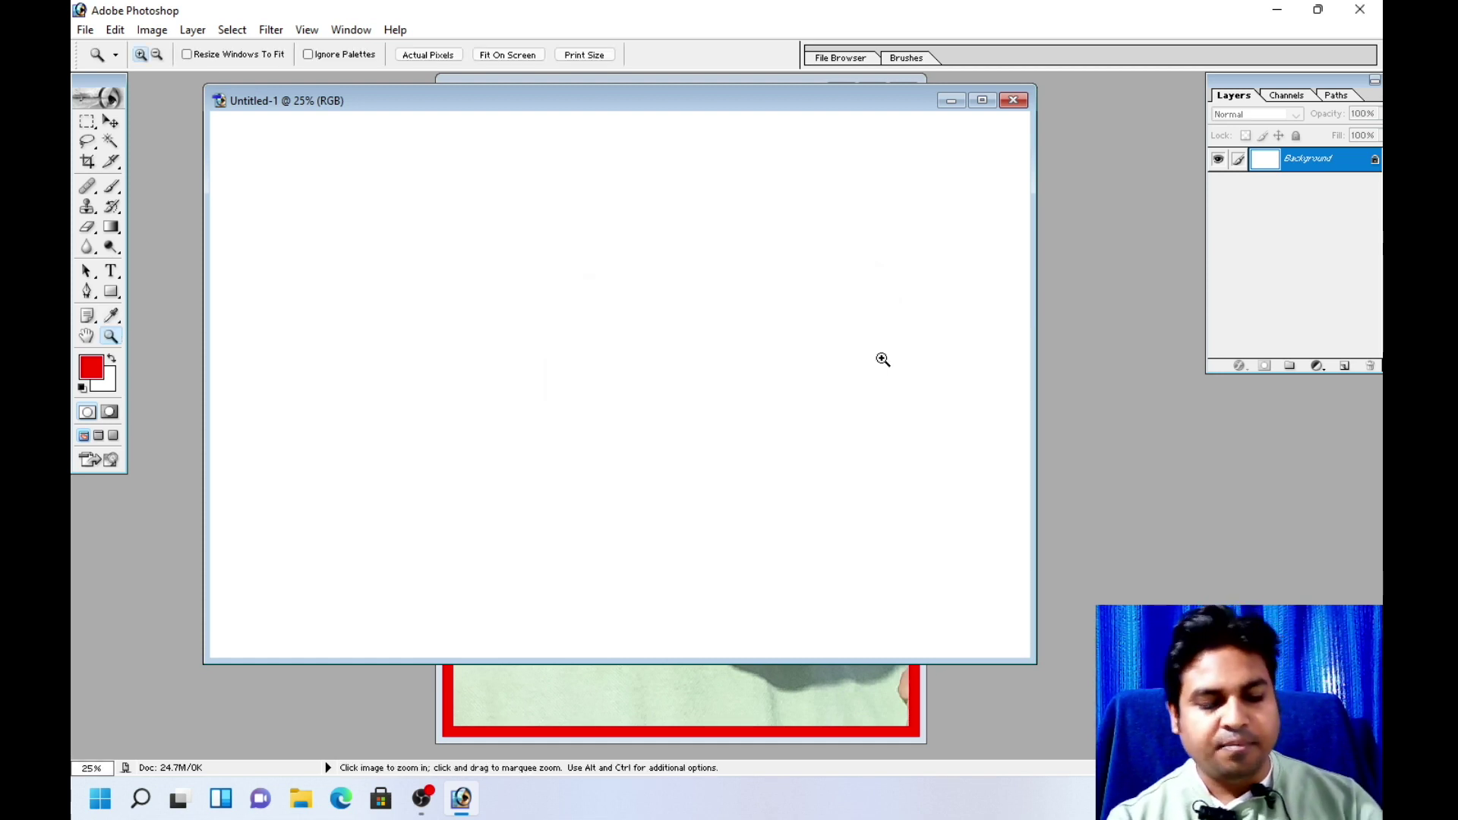
Fill the sheet using the bordered-portrait custom pattern.
{"action": "key", "text": "i"}
{"action": "key", "text": "shift+BackSpace"}
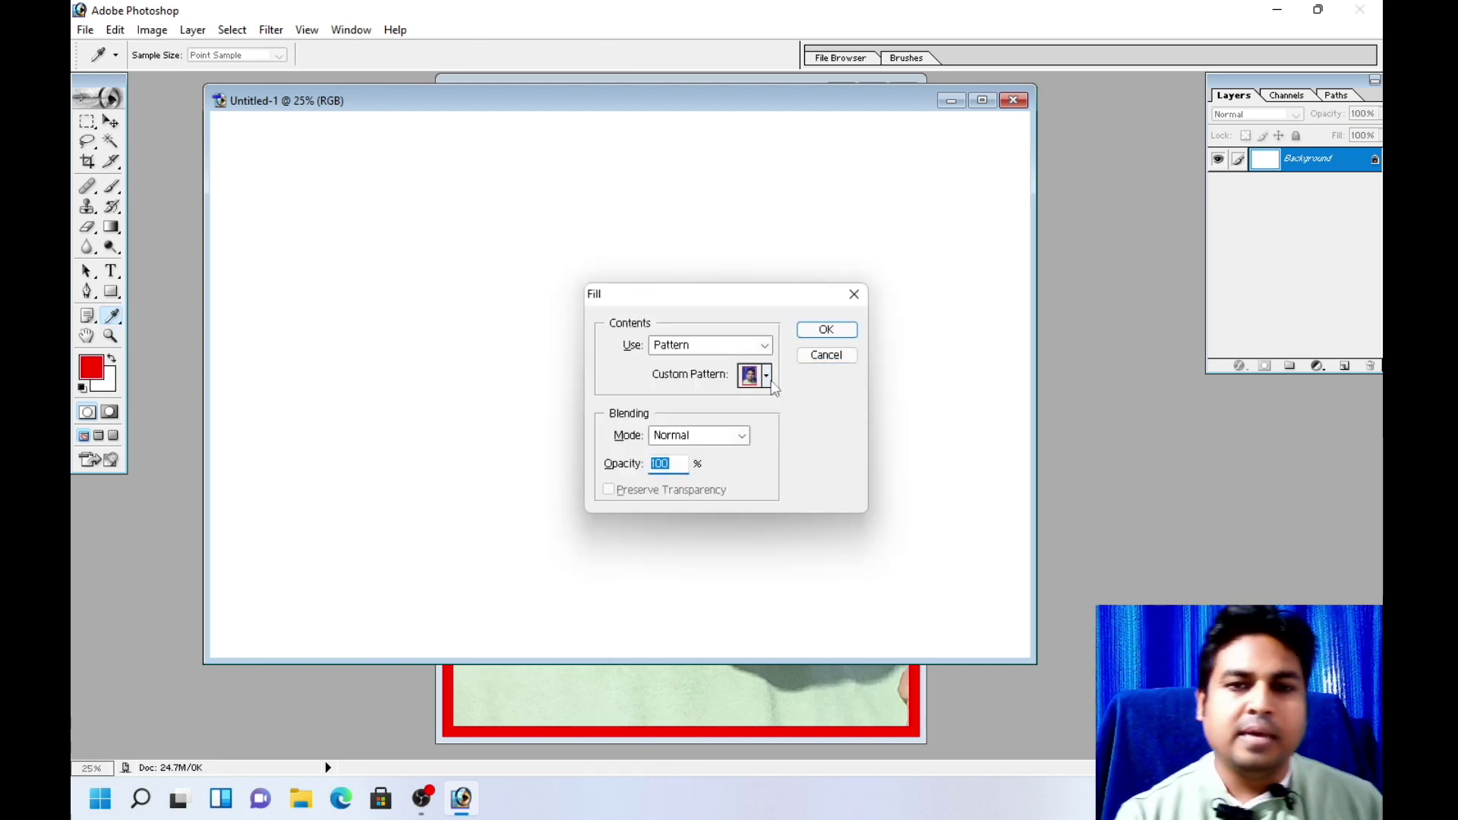
{"action": "left_click", "coordinate": [767, 375]}
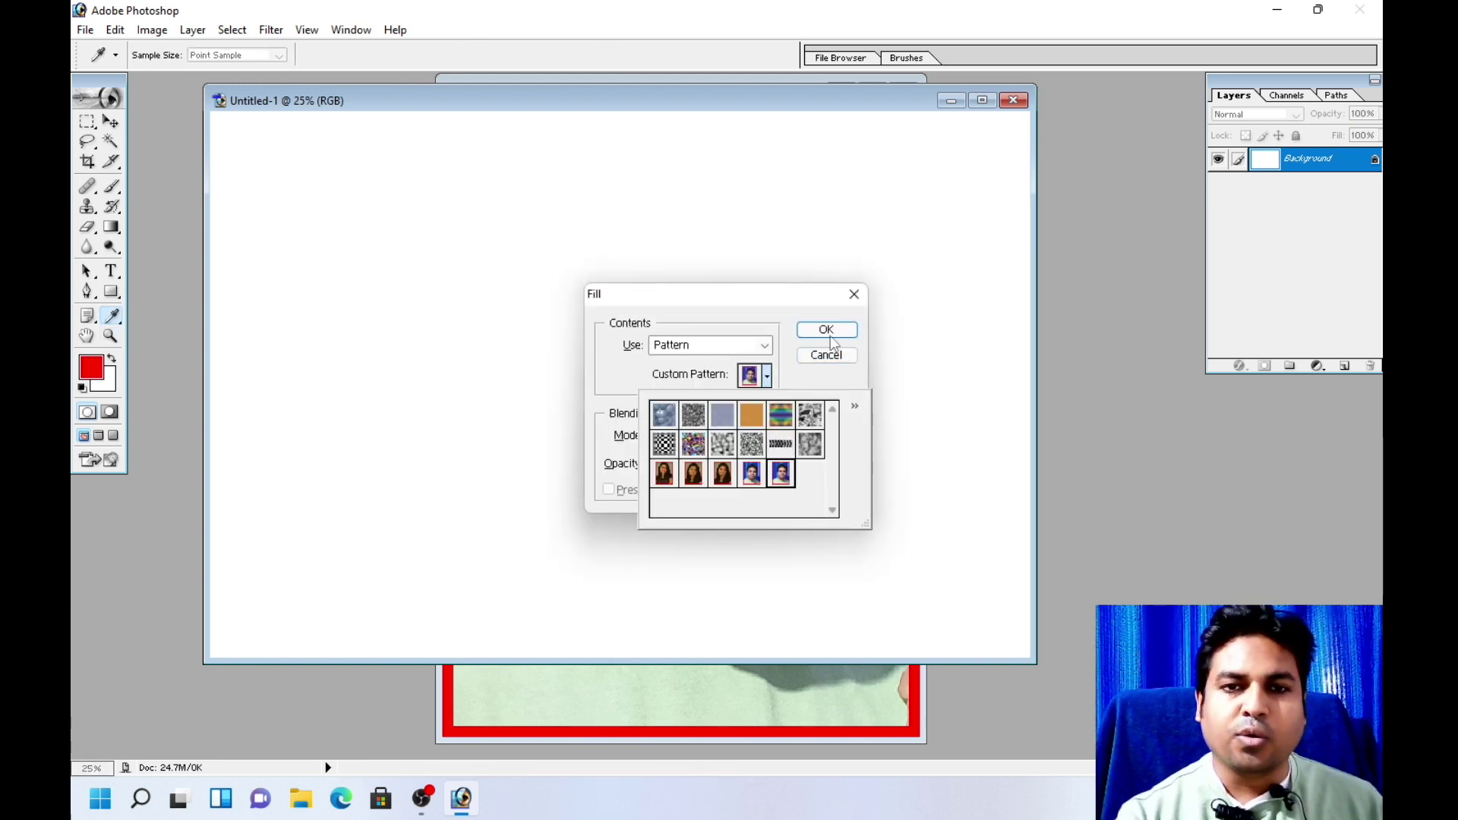
{"action": "left_click", "coordinate": [826, 329]}
{"action": "key", "text": "z"}
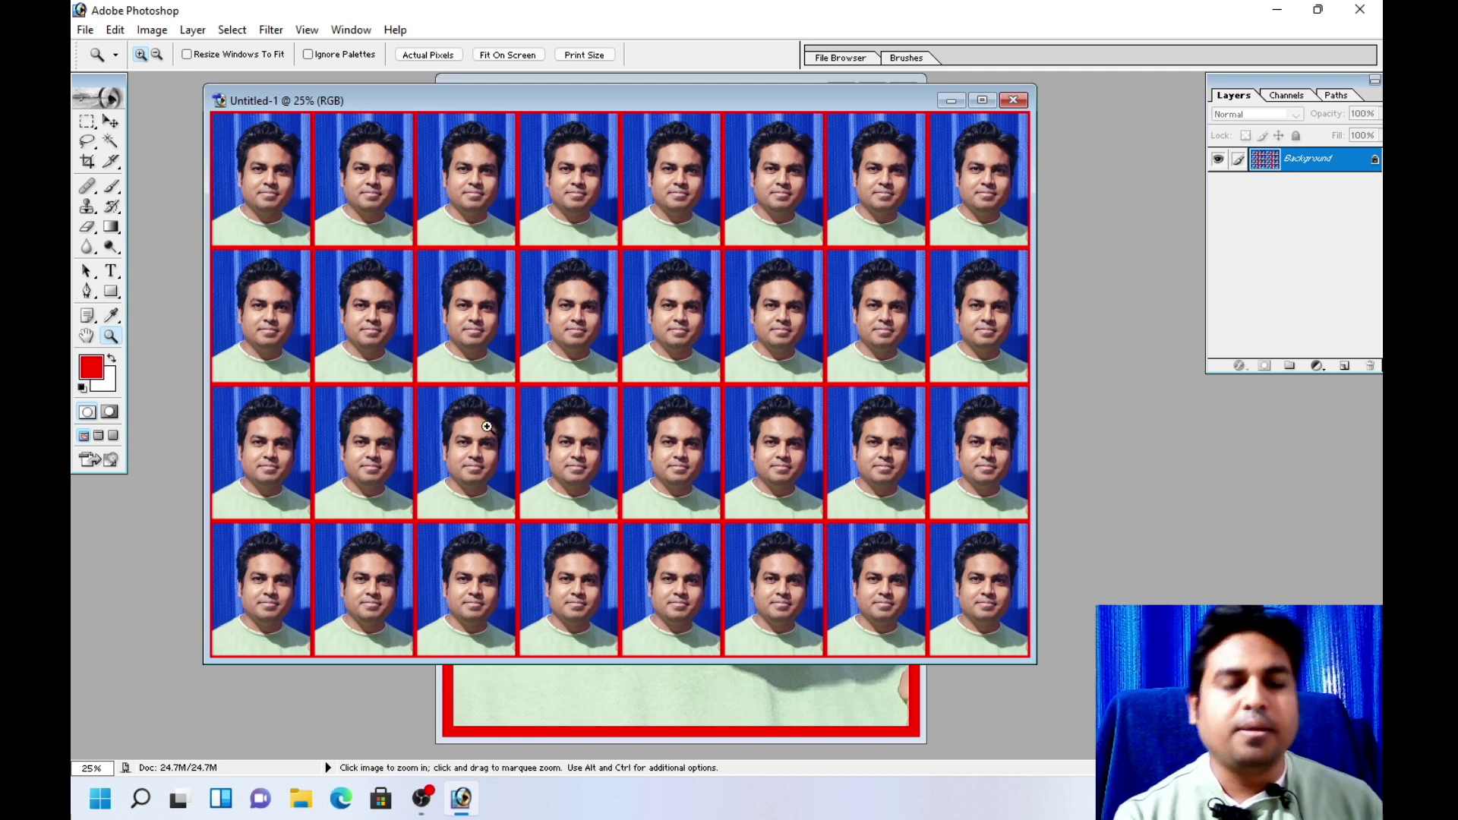